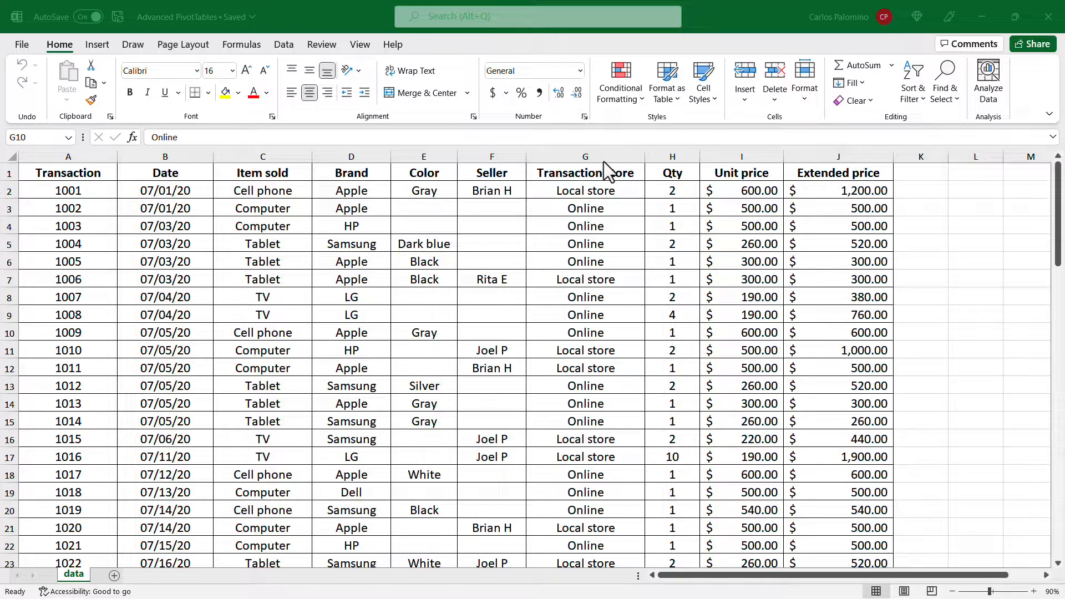
# Step: Look through the sales records on the data sheet down to the last transaction and back to the header row
pyautogui.scroll(-14, 437, 303)
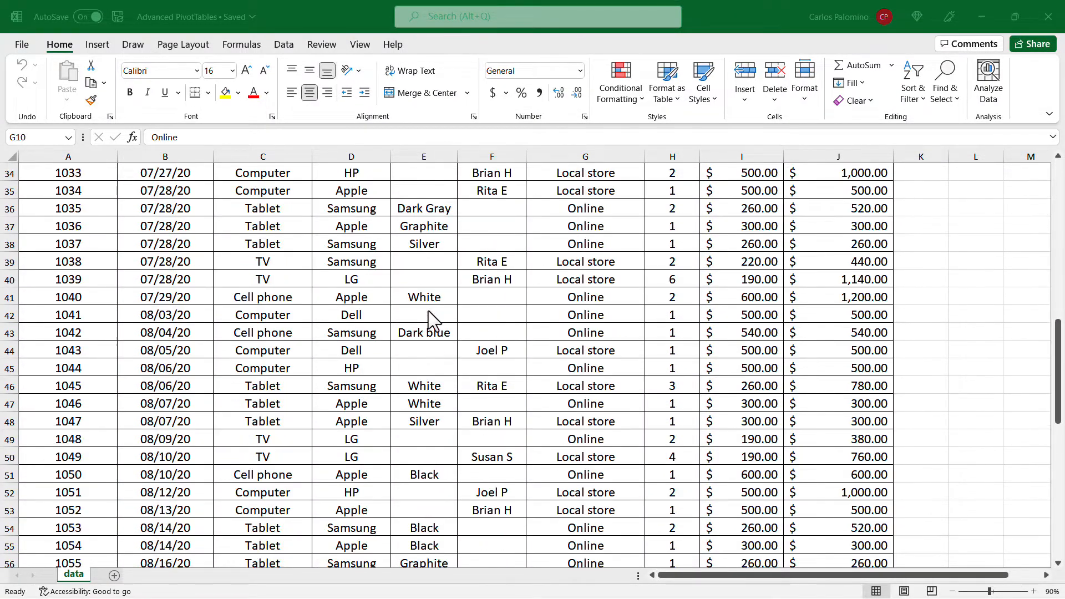
pyautogui.scroll(-7, 429, 328)
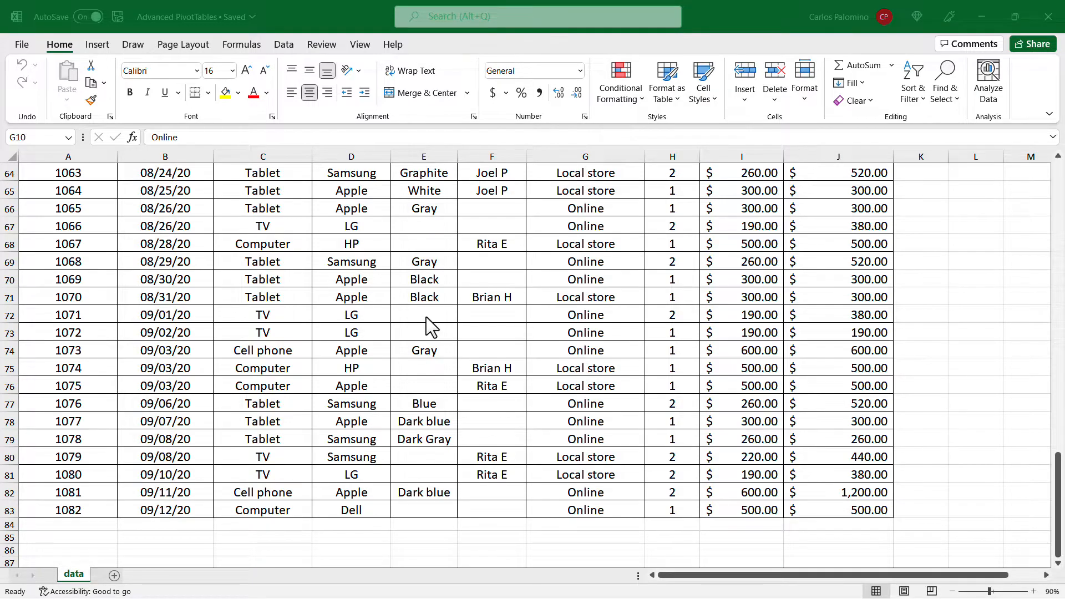
pyautogui.scroll(5, 431, 328)
pyautogui.scroll(16, 427, 318)
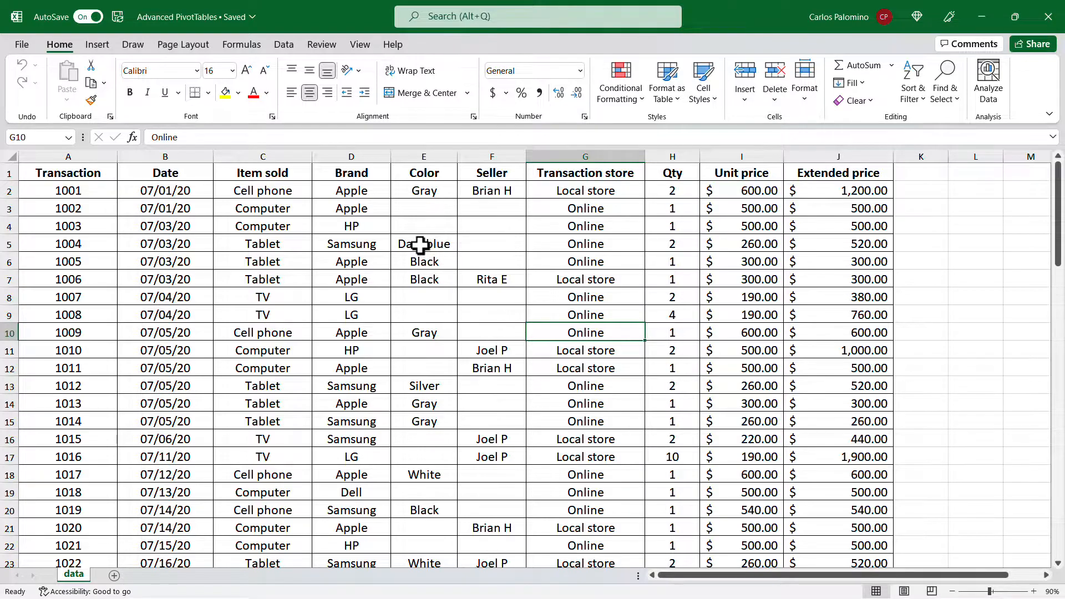
# Step: Review the sales data column by column, from Transaction through Extended price
pyautogui.click(86, 156)
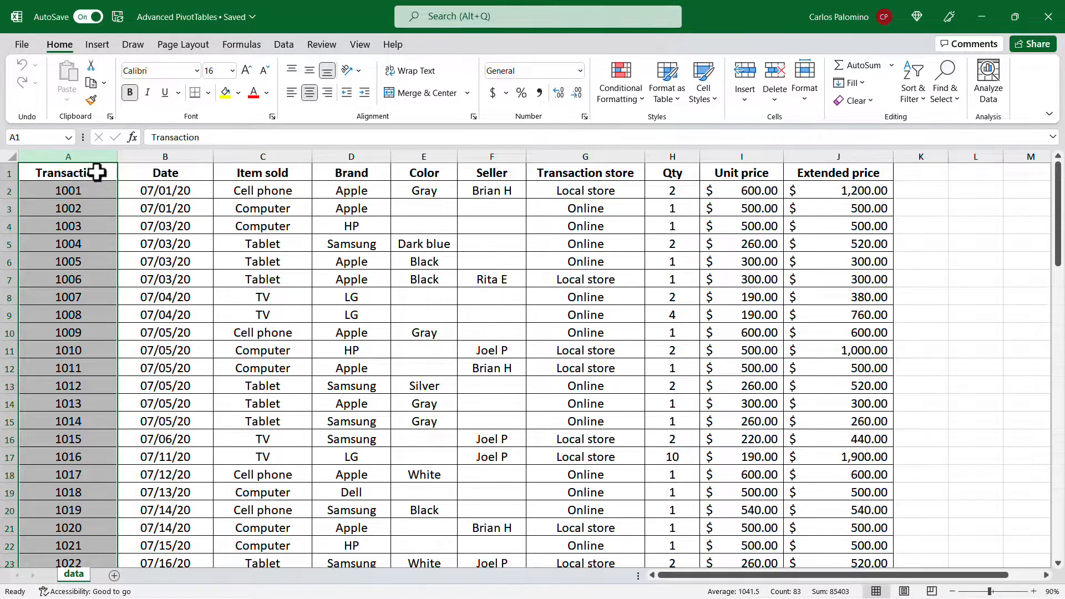
pyautogui.click(163, 152)
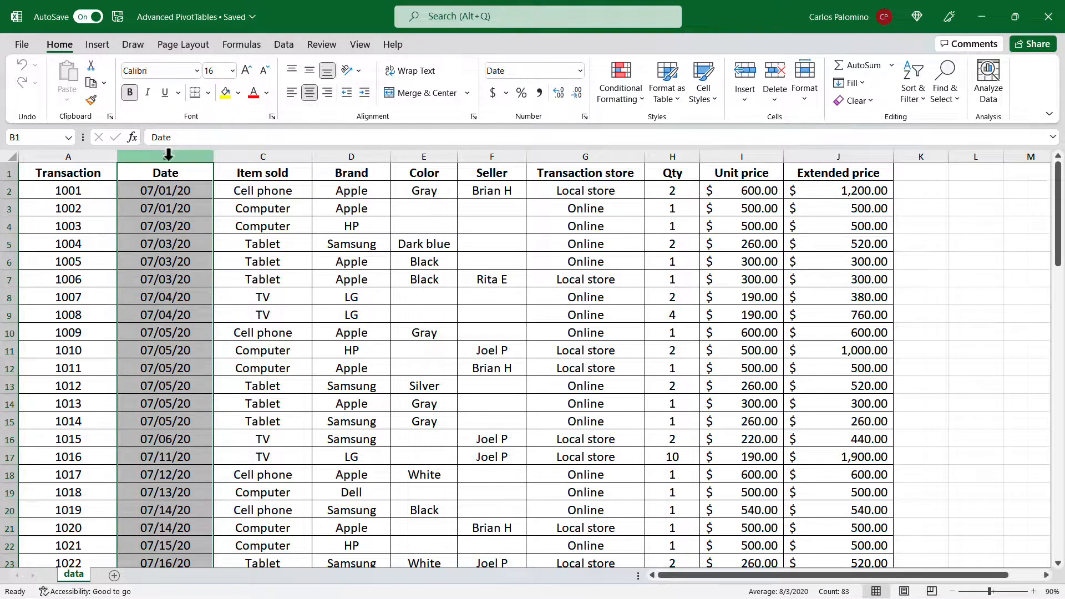
pyautogui.click(268, 154)
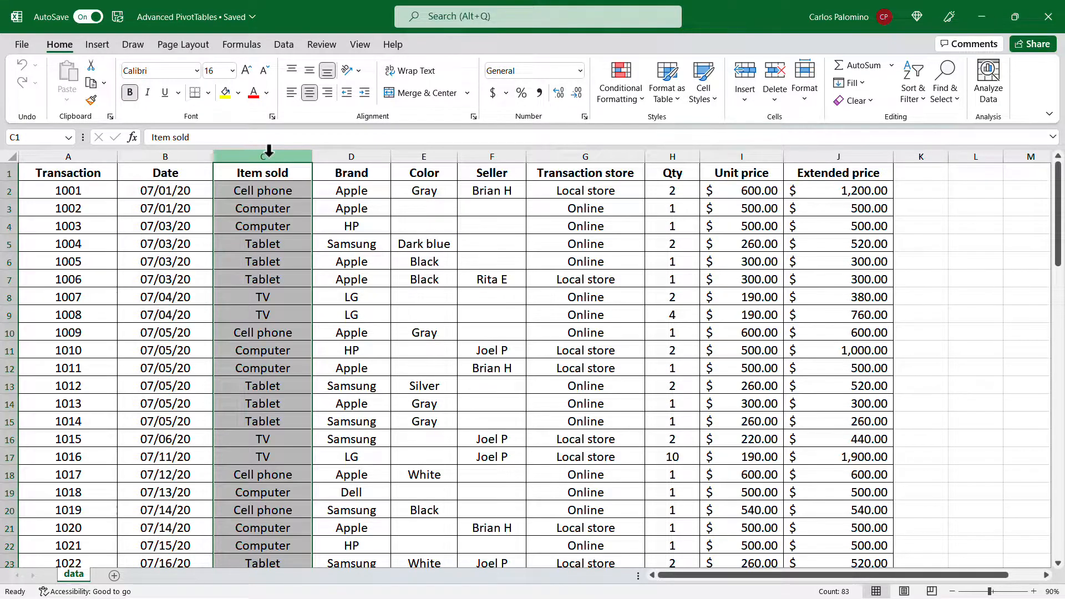
pyautogui.click(336, 154)
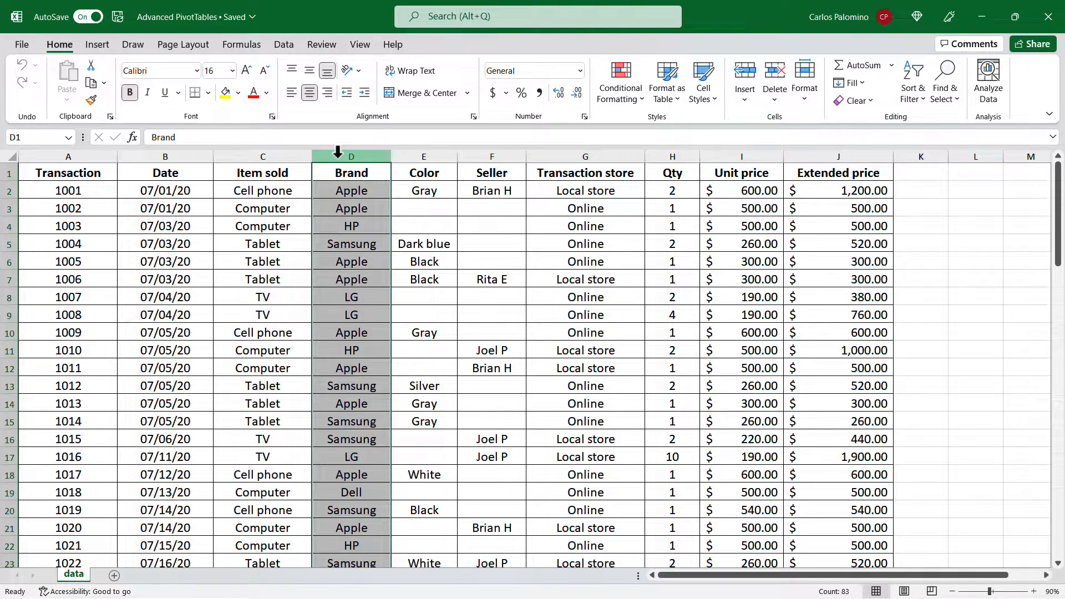
pyautogui.click(408, 153)
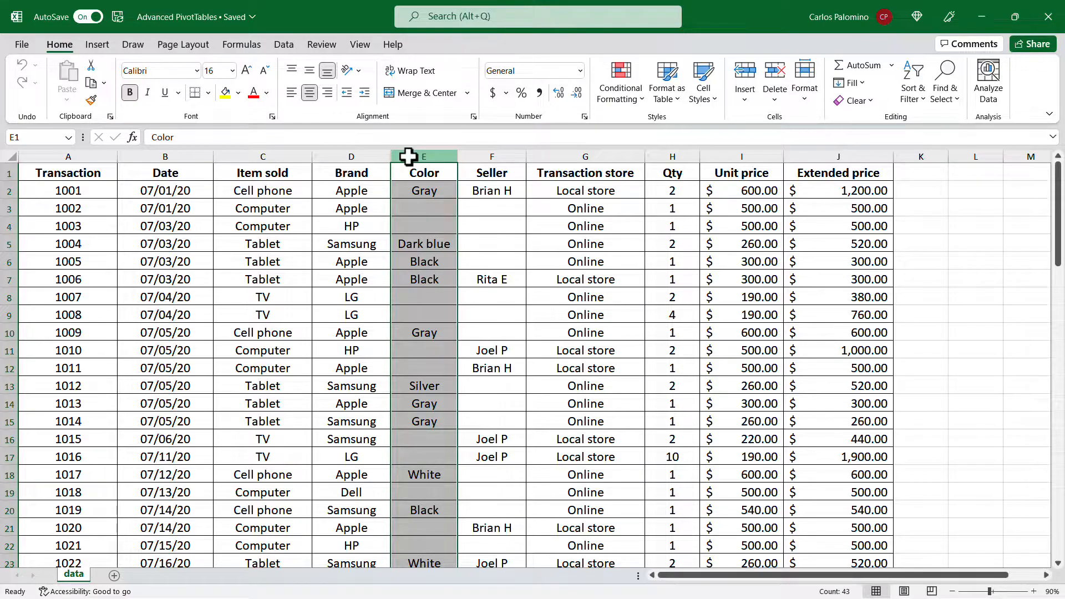
pyautogui.click(504, 151)
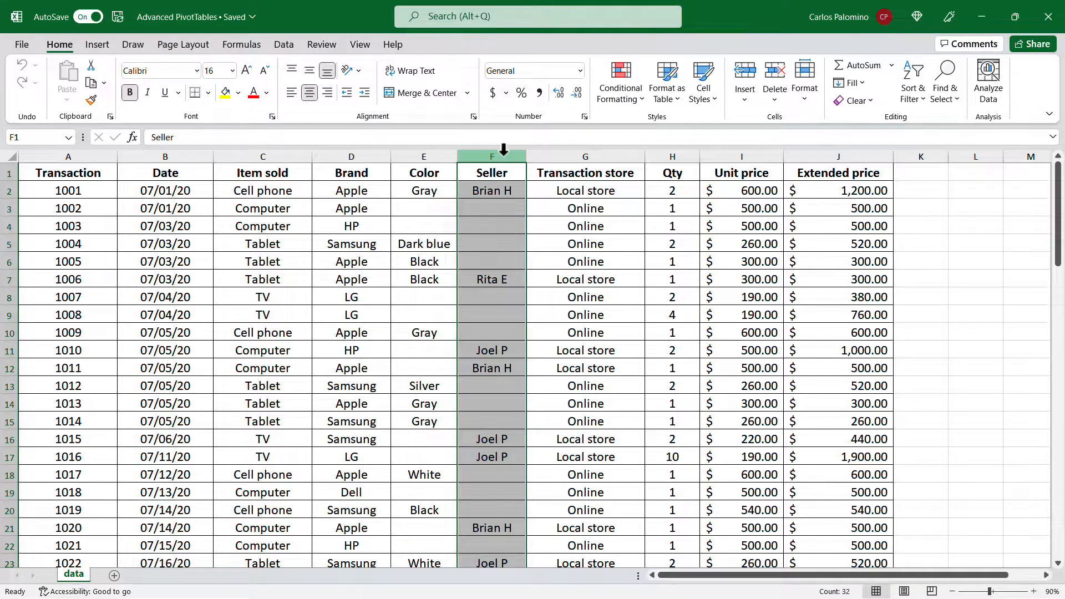
pyautogui.click(545, 152)
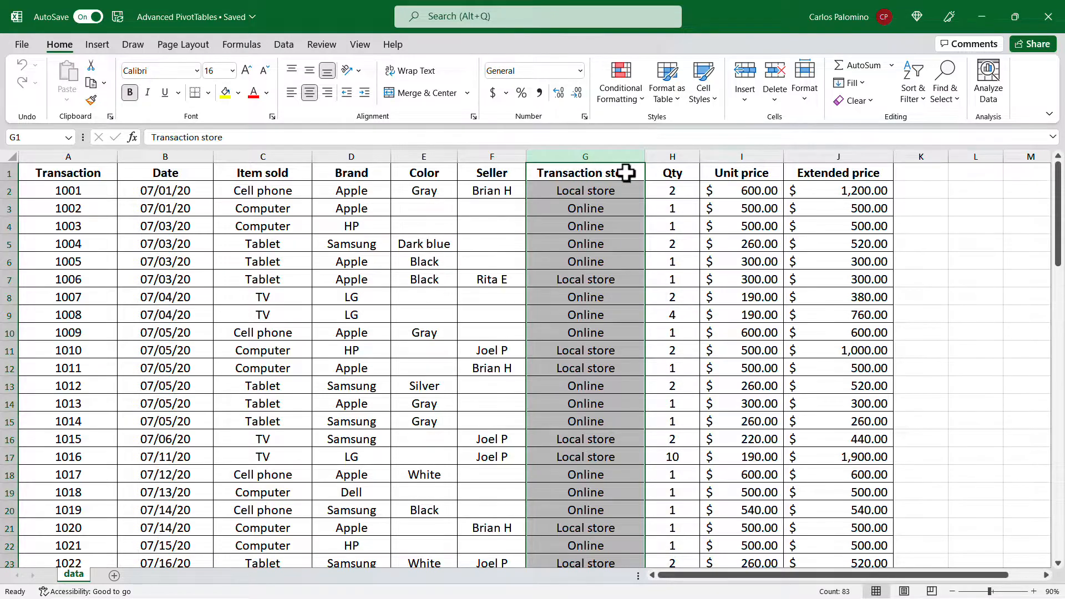
pyautogui.click(669, 151)
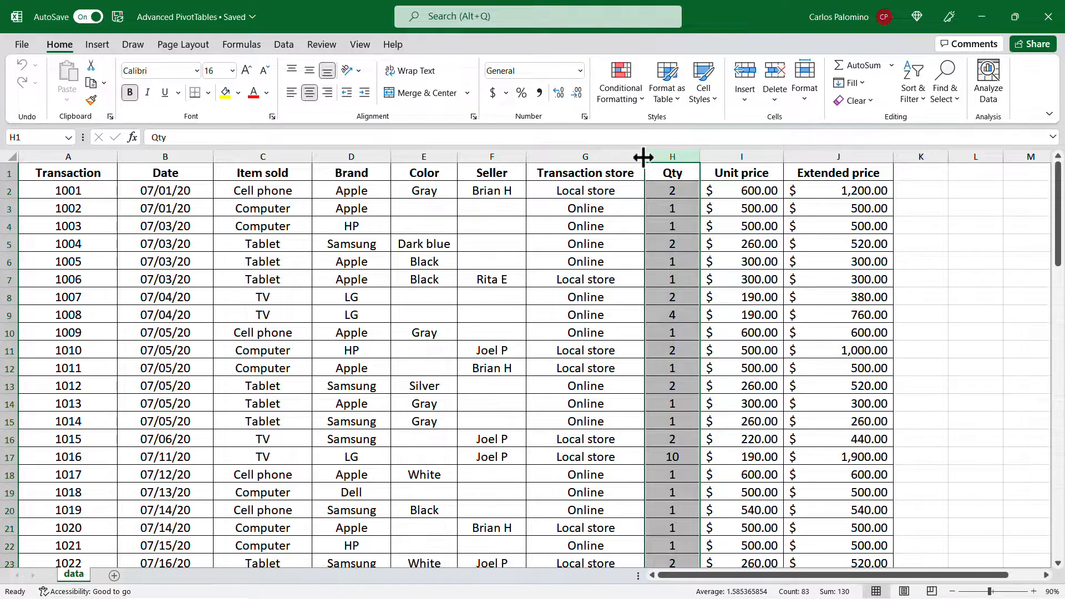
pyautogui.click(728, 152)
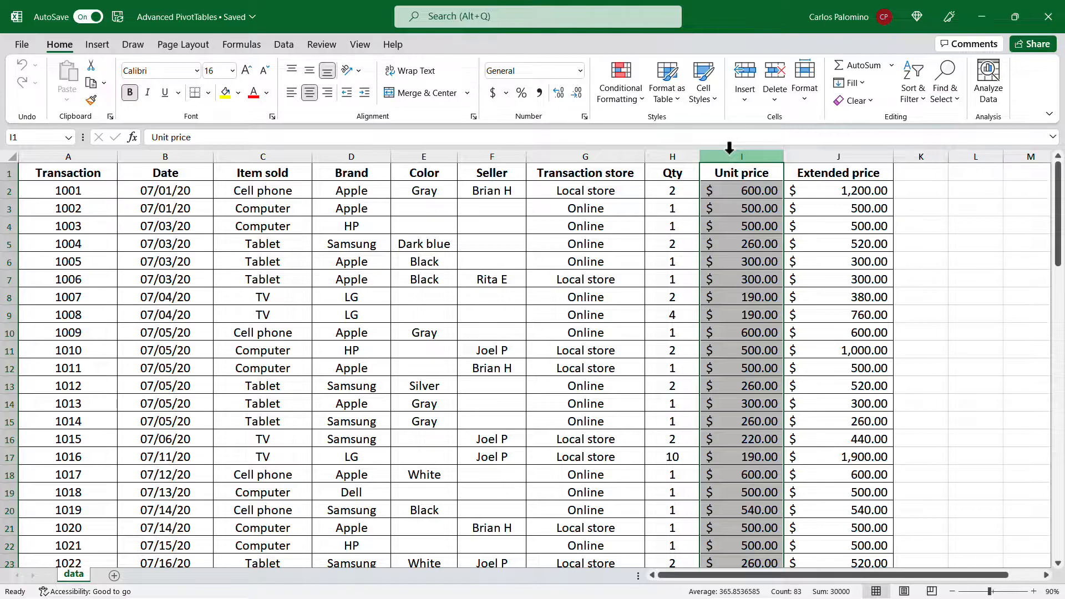
pyautogui.click(816, 155)
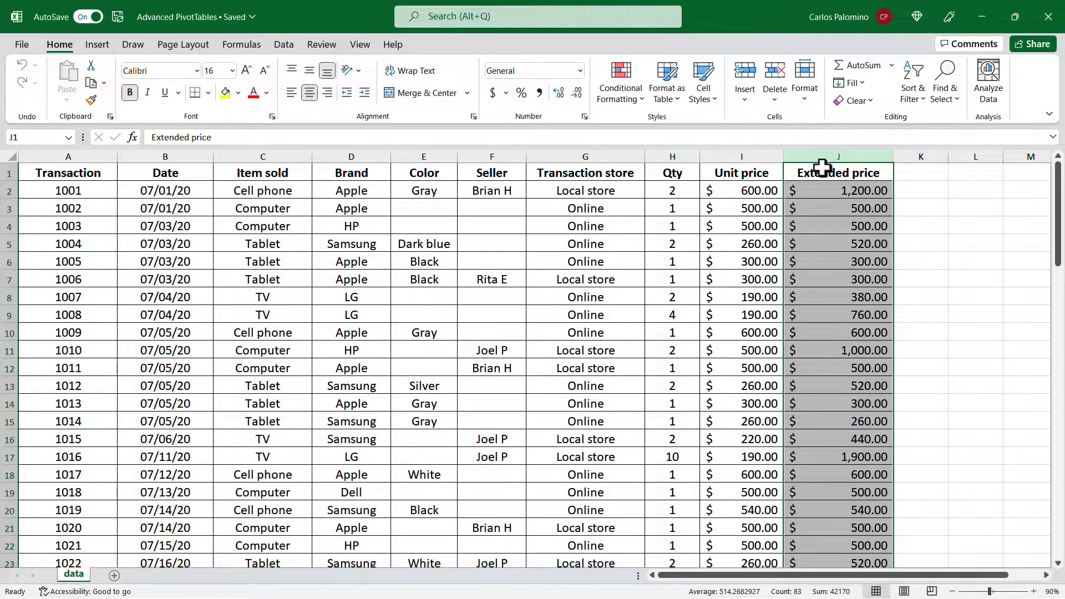
# Step: Create a PivotTable from the range data!$A$1:$J$83 on a new worksheet
pyautogui.click(827, 190)
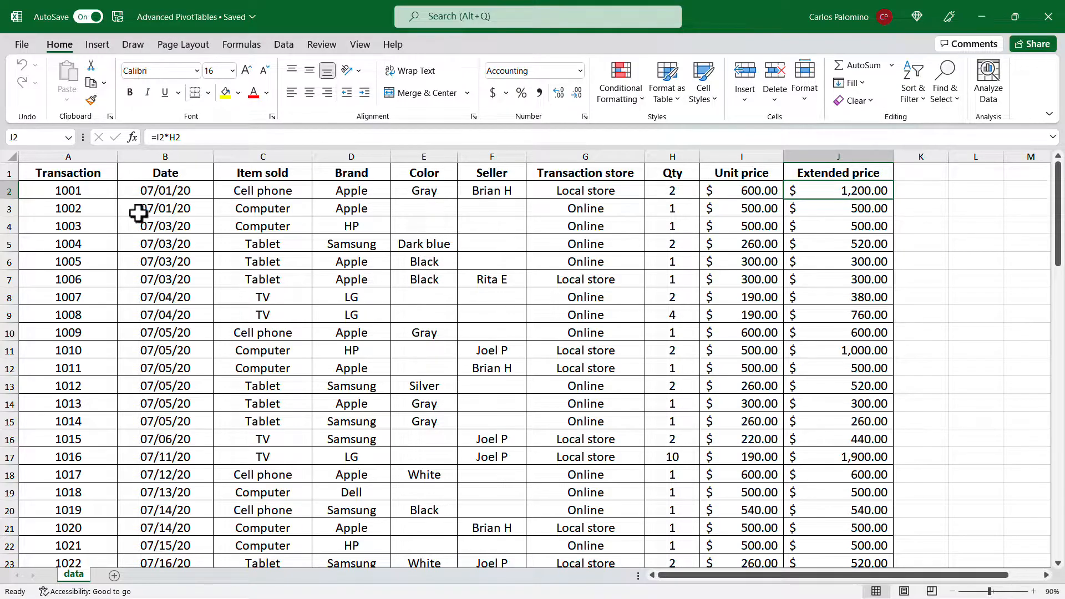
pyautogui.click(97, 46)
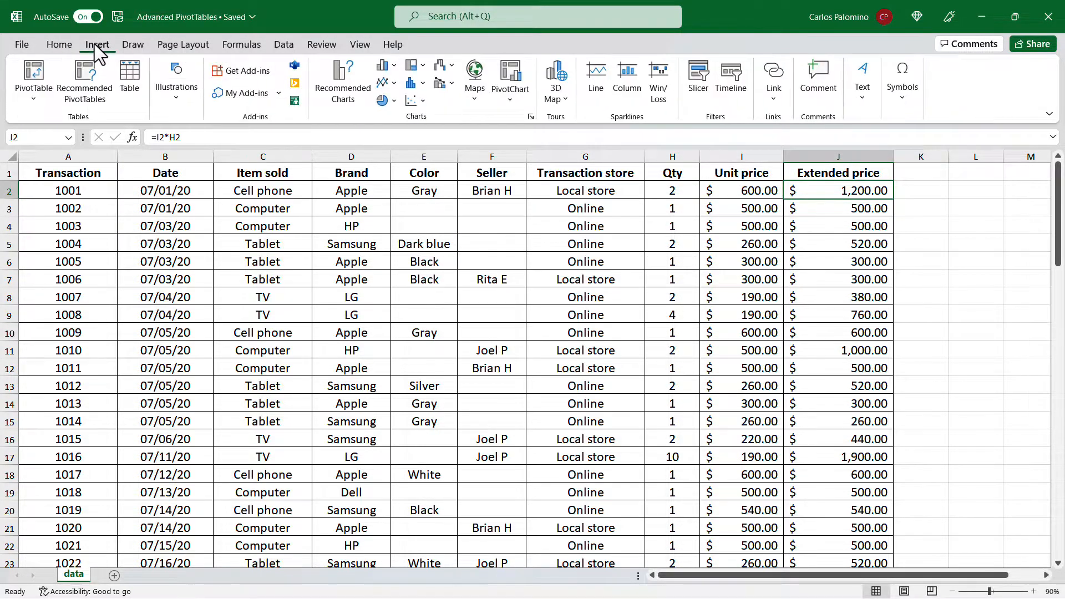
pyautogui.click(34, 72)
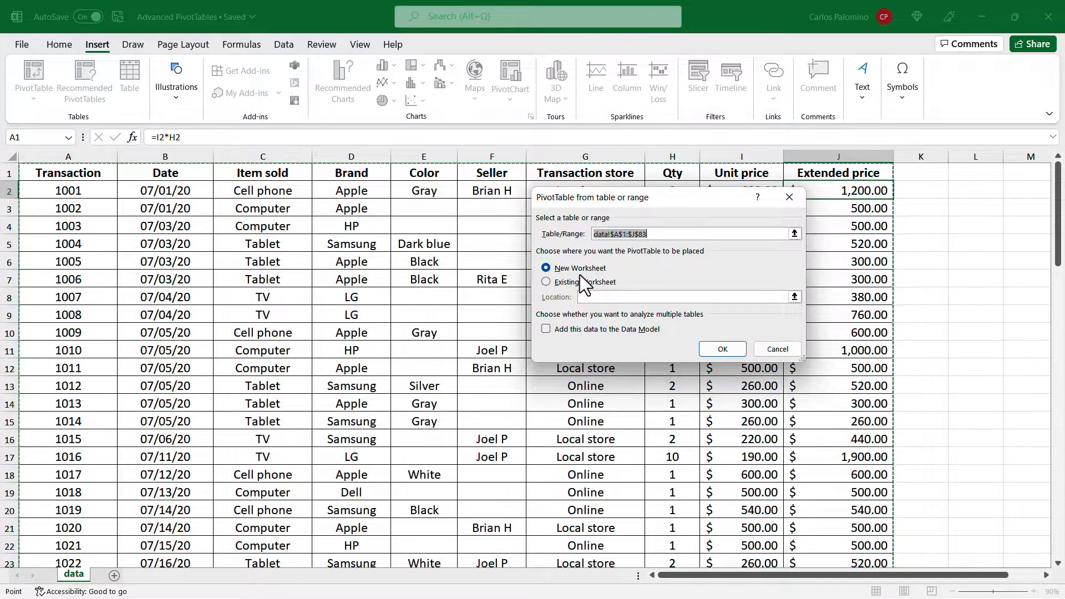
pyautogui.click(722, 349)
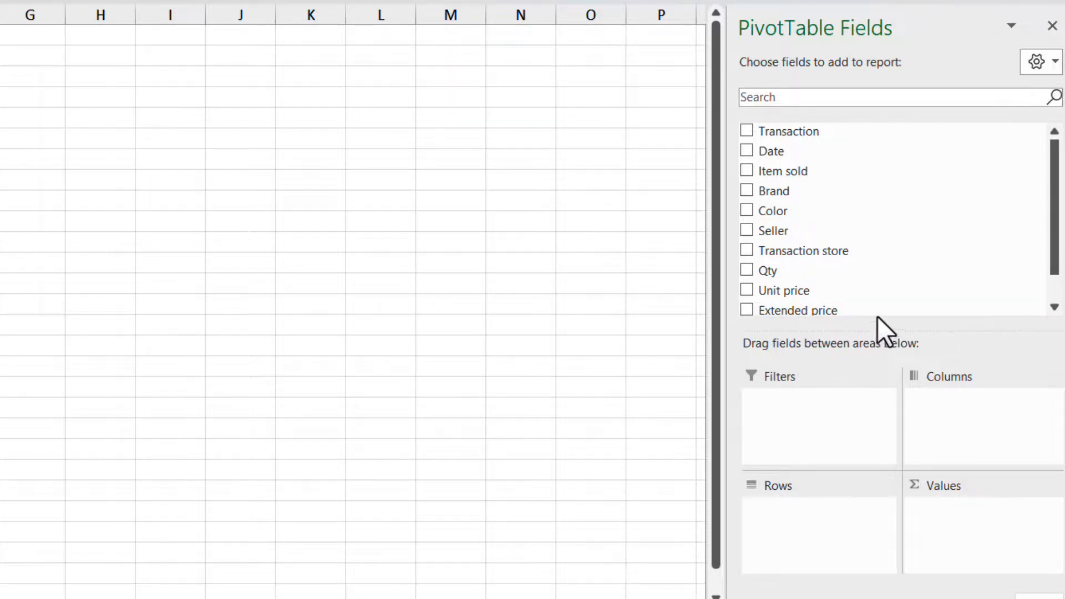
# Step: Lay out the PivotTable with Transaction store, Item sold and Brand as rows, Date as columns, and the sum of Extended price as values
pyautogui.moveTo(810, 168); pyautogui.dragTo(811, 531)
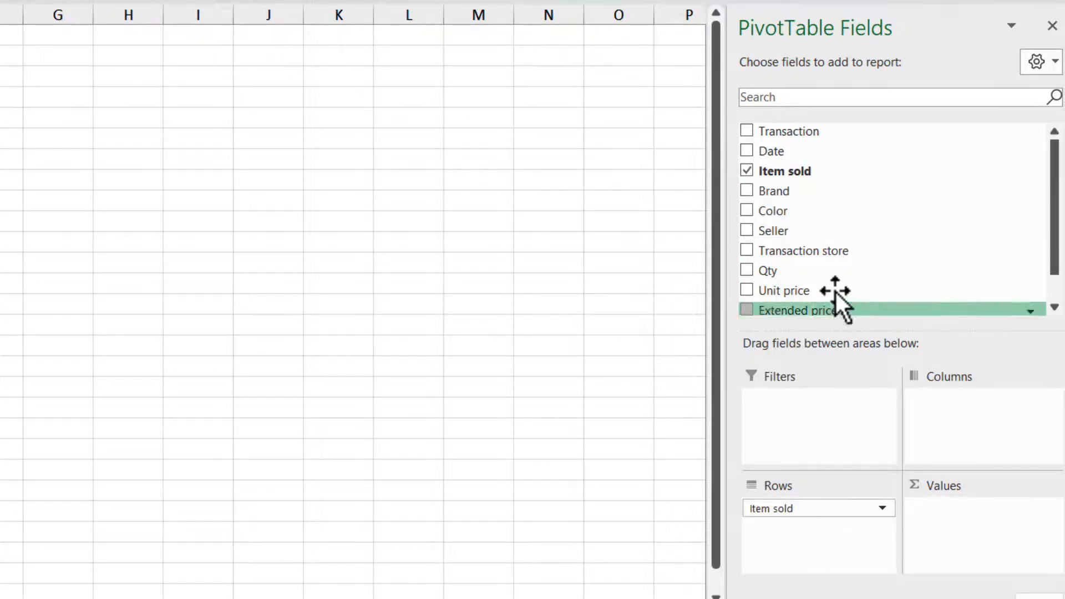
pyautogui.moveTo(794, 192); pyautogui.dragTo(781, 537)
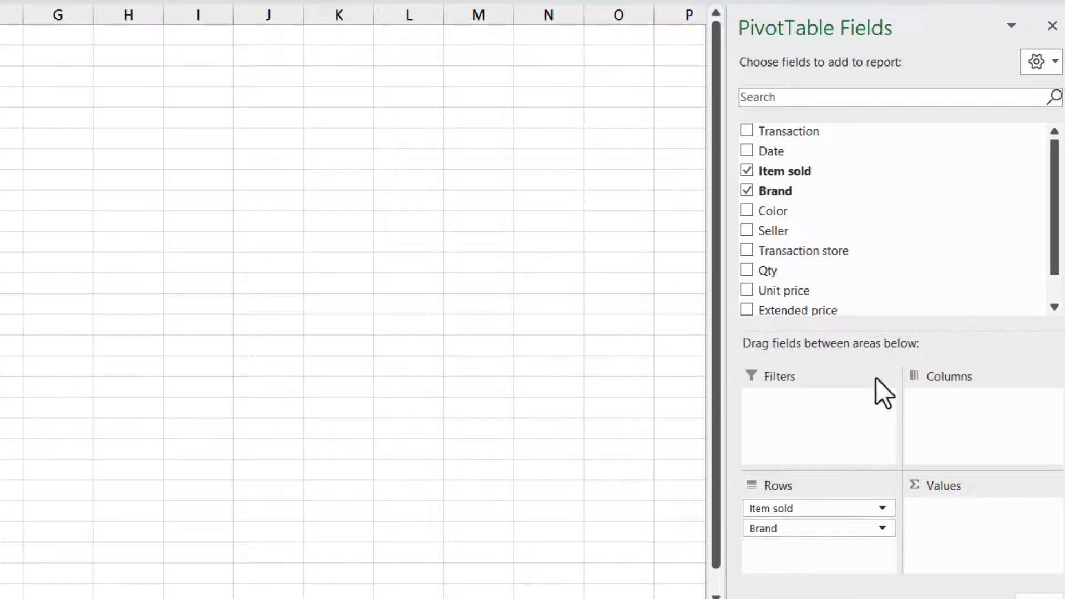
pyautogui.moveTo(821, 252); pyautogui.dragTo(807, 555)
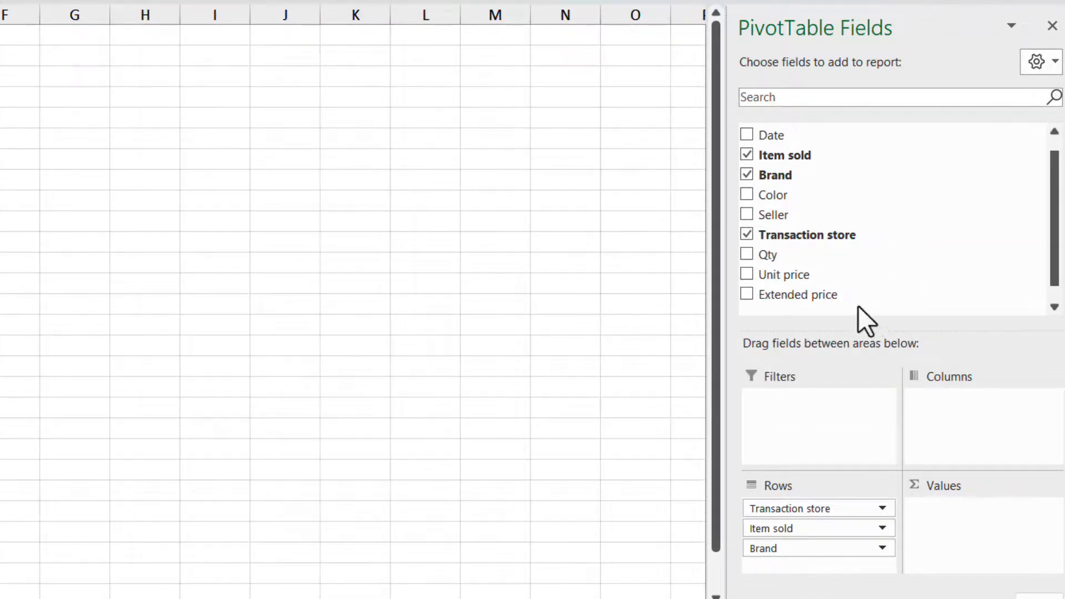
pyautogui.moveTo(807, 292); pyautogui.dragTo(951, 533)
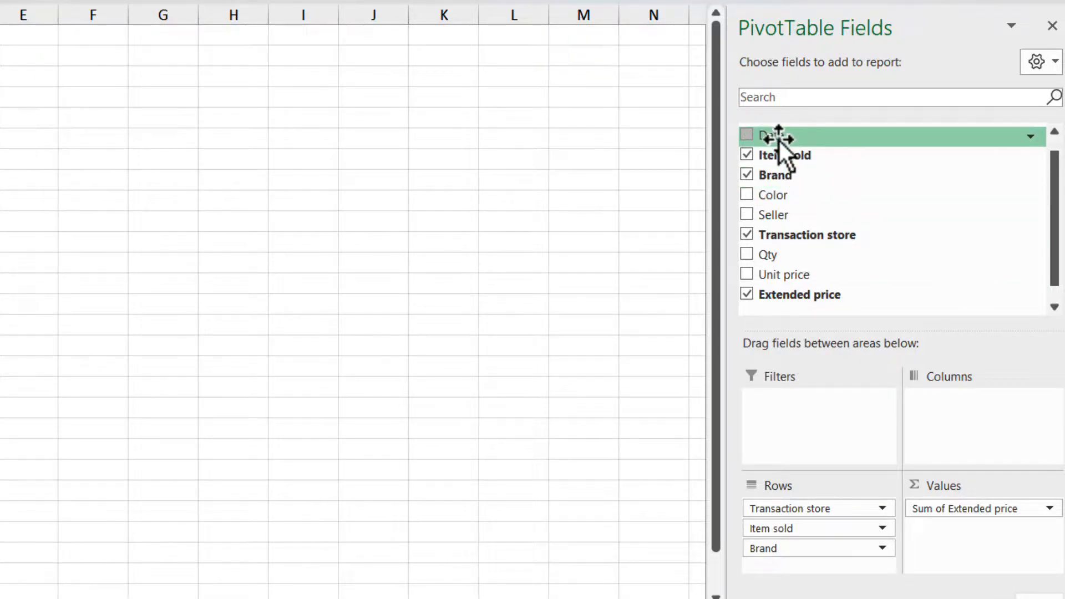
pyautogui.moveTo(778, 135); pyautogui.dragTo(965, 427)
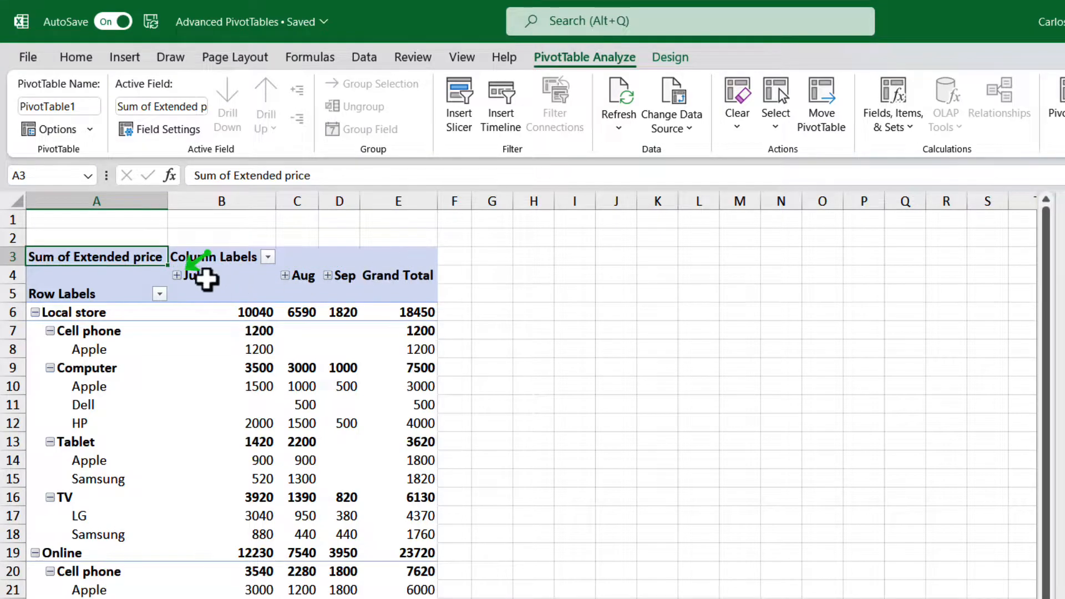
# Step: Expand July to view its daily sales, collapse it again, and collapse the Local store group
pyautogui.click(177, 276)
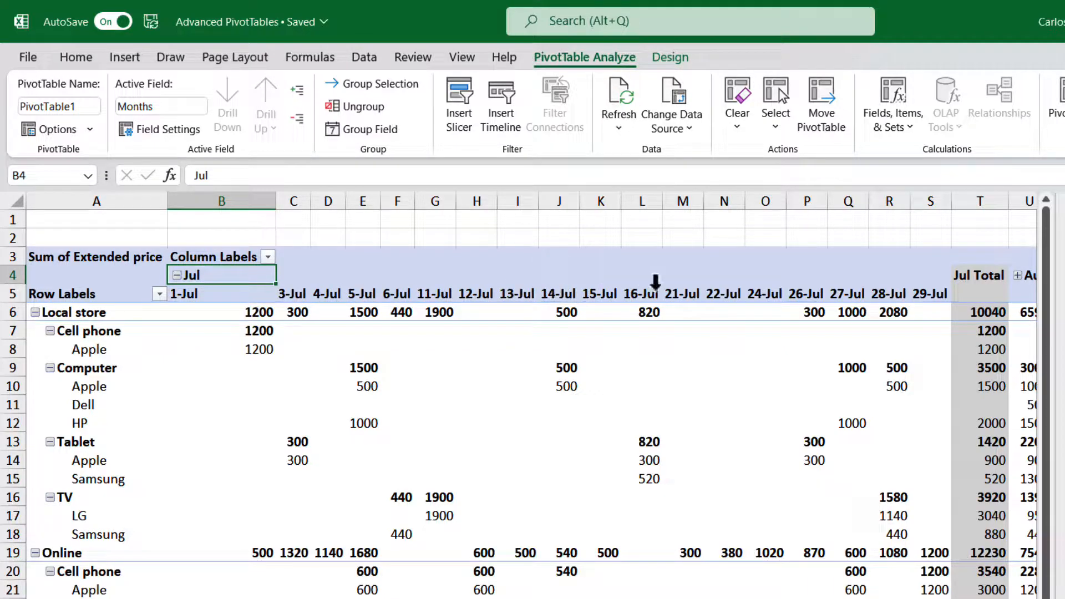
pyautogui.click(176, 276)
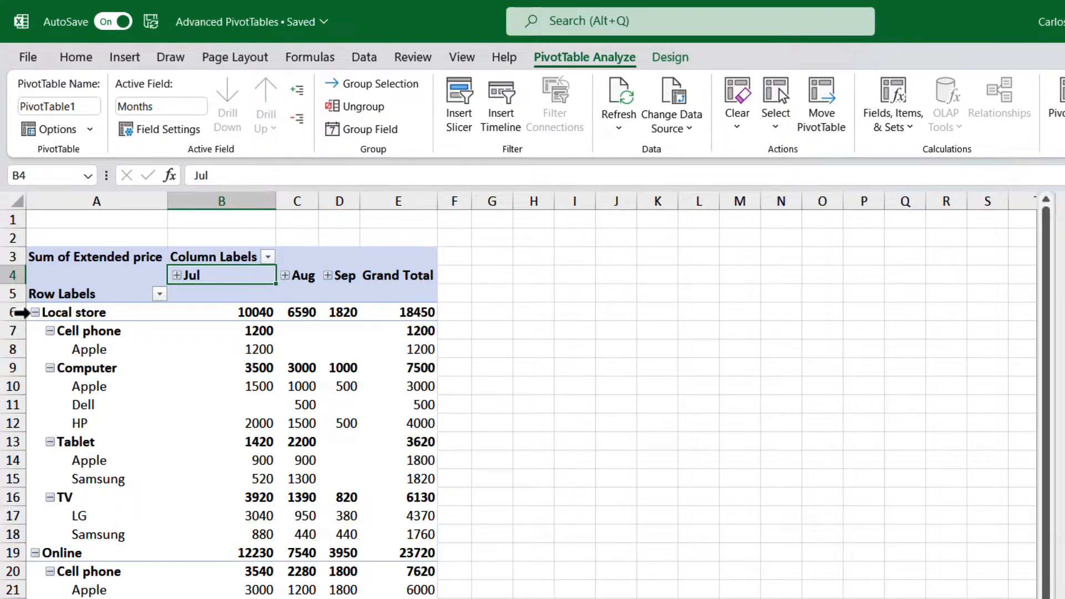
pyautogui.click(34, 313)
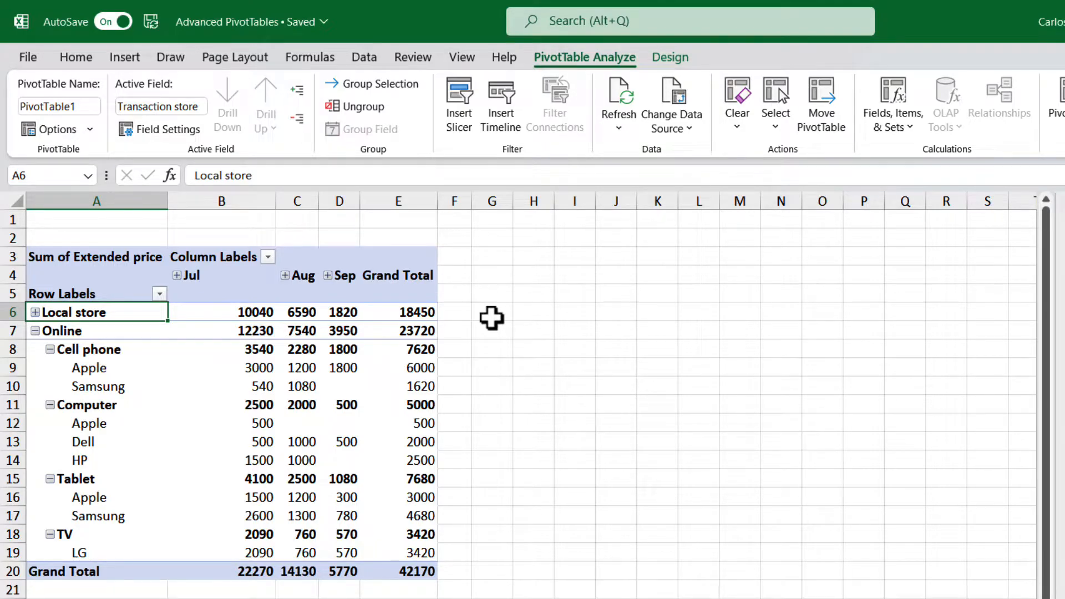
# Step: Sort the brands within each item by August sales from smallest to largest, and collapse the Online group
pyautogui.click(288, 367)
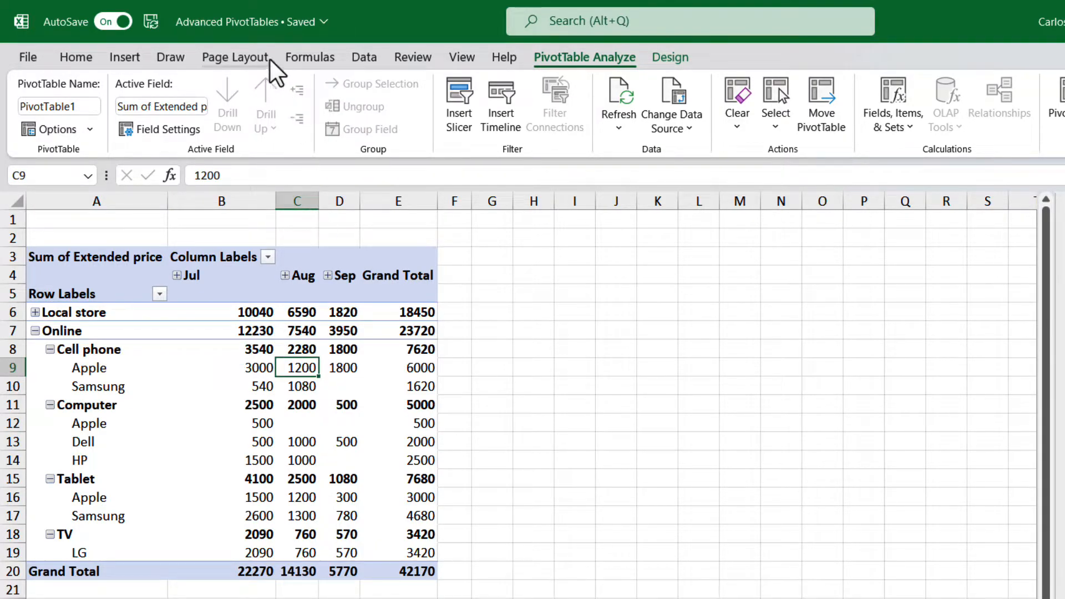
pyautogui.click(363, 58)
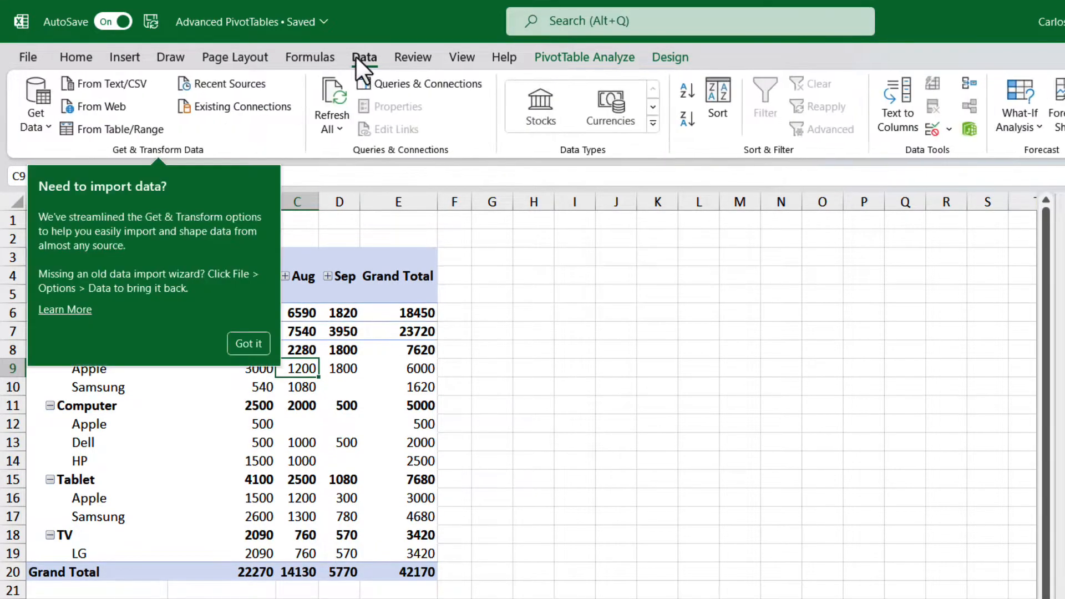
pyautogui.click(684, 91)
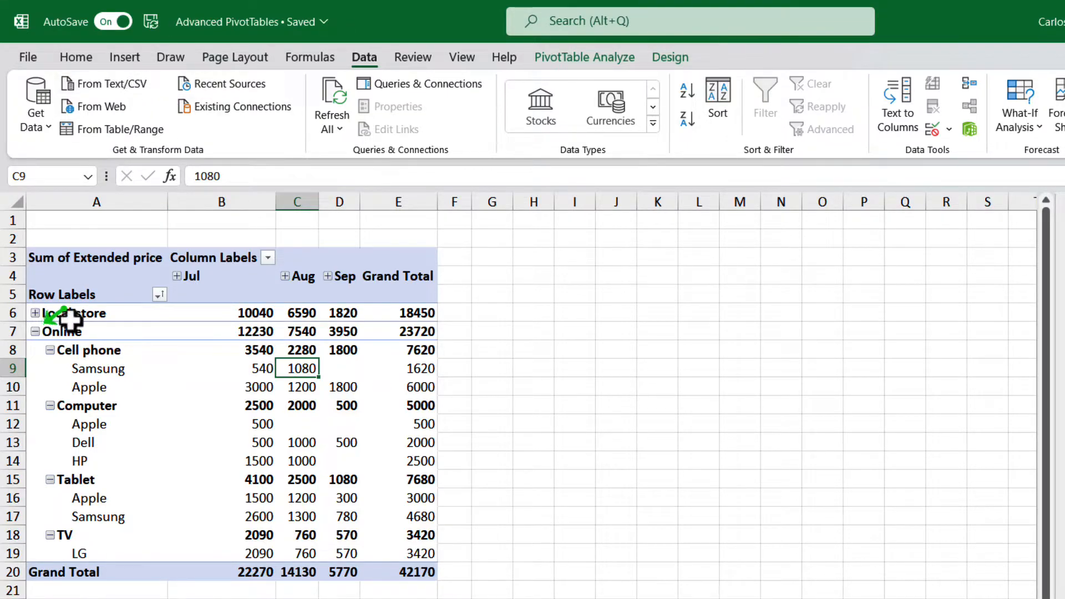
pyautogui.click(35, 331)
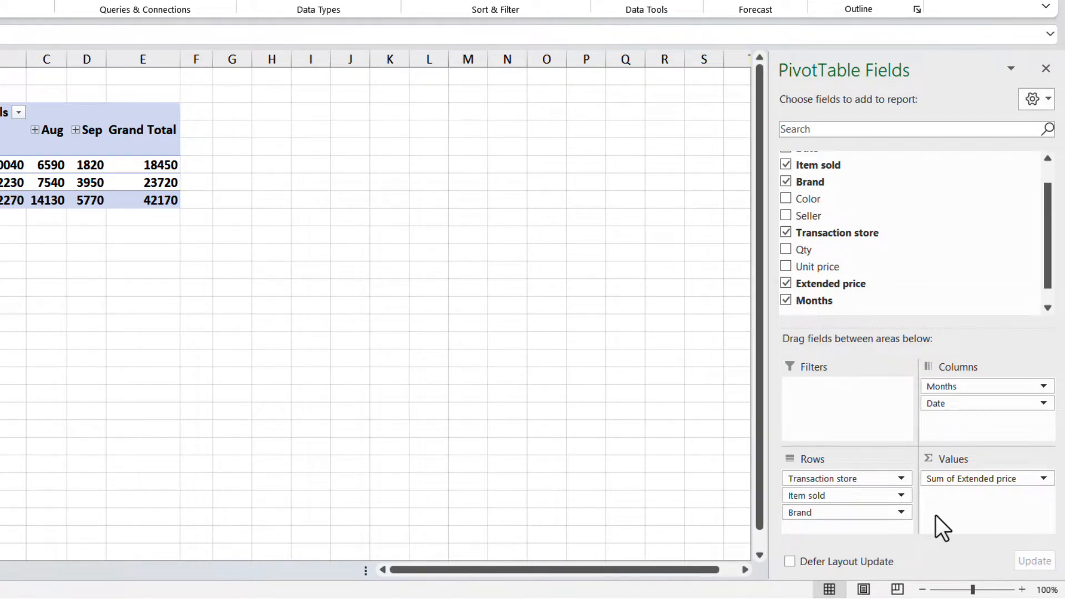
# Step: Change the Extended price value field to be summarized by Average
pyautogui.click(1044, 478)
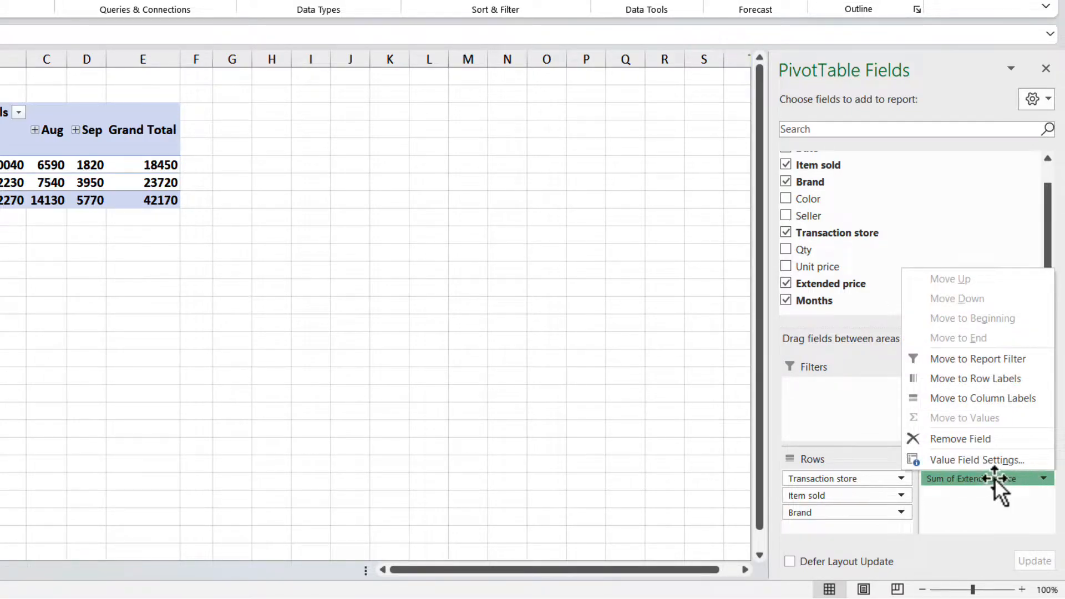
pyautogui.click(991, 460)
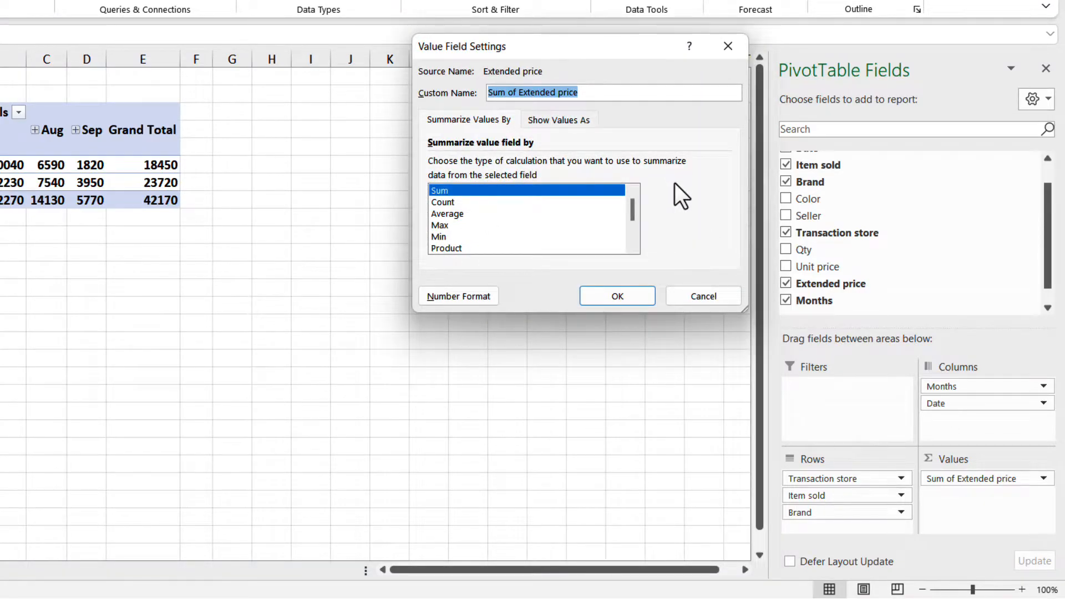
pyautogui.scroll(-2, 494, 217)
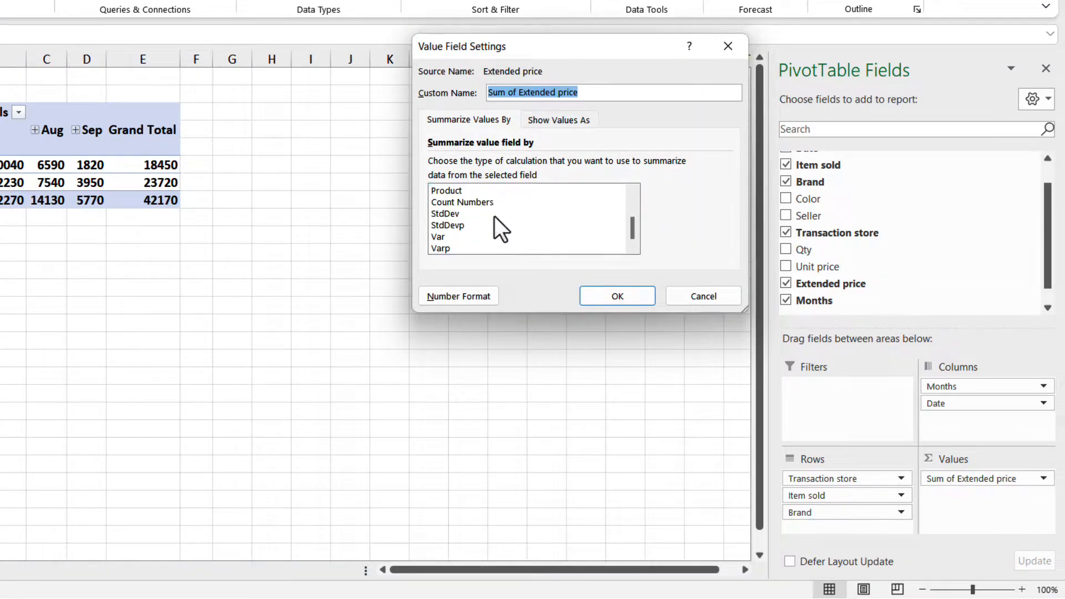
pyautogui.scroll(2, 495, 215)
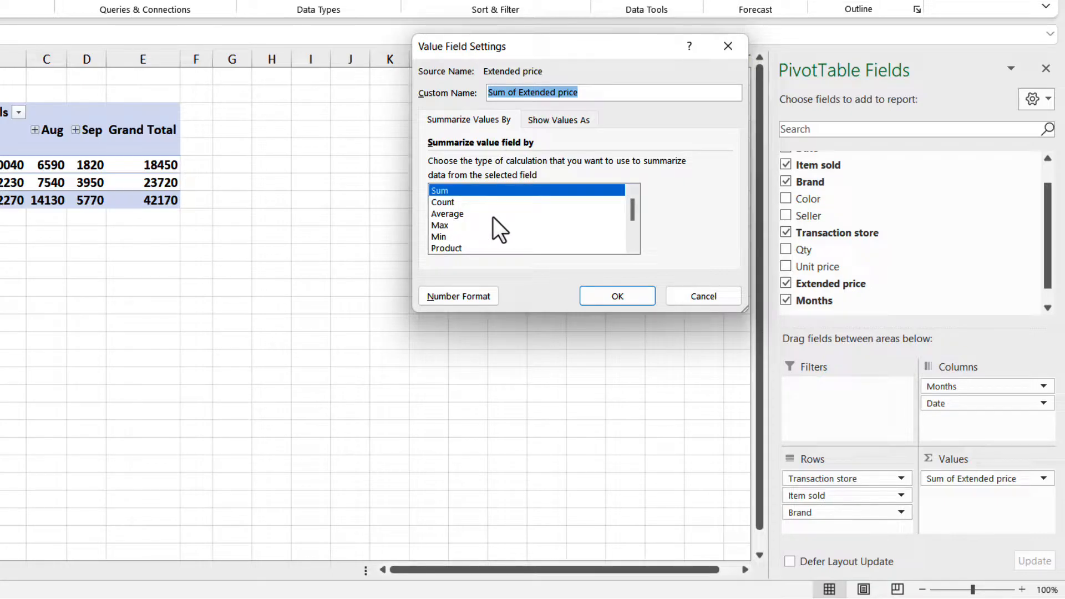
pyautogui.click(447, 214)
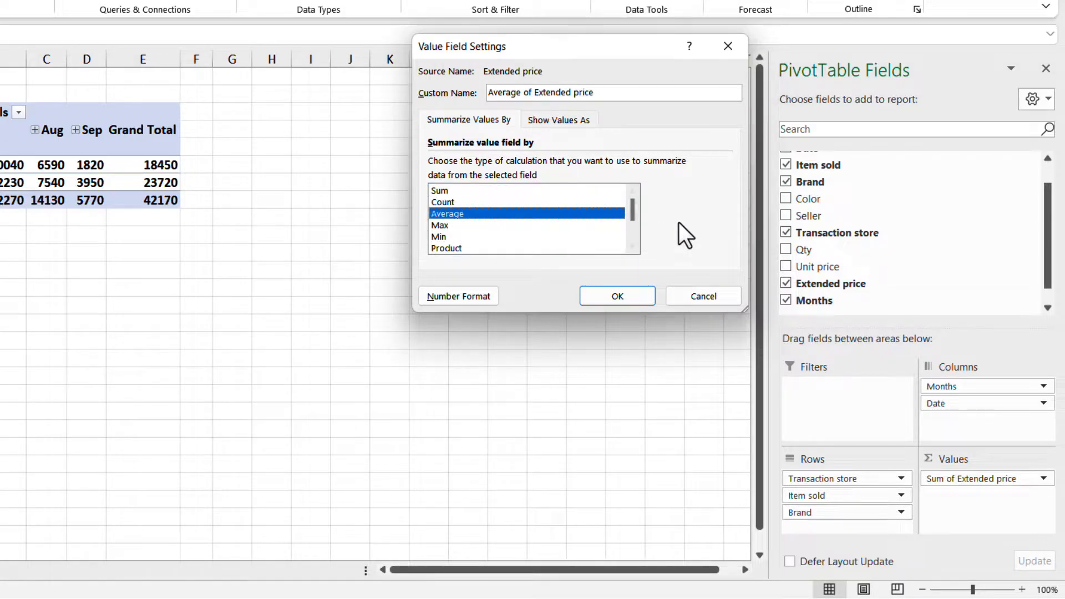
pyautogui.click(617, 297)
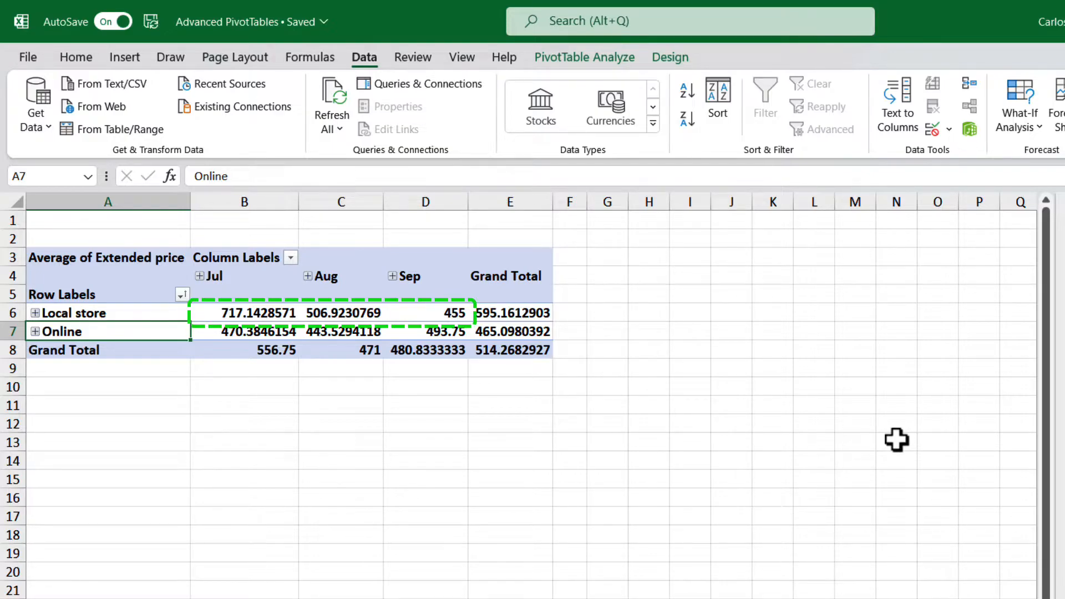
# Step: Remove Transaction store, Item sold and Brand from the PivotTable rows
pyautogui.hotkey('ctrl', 'End')
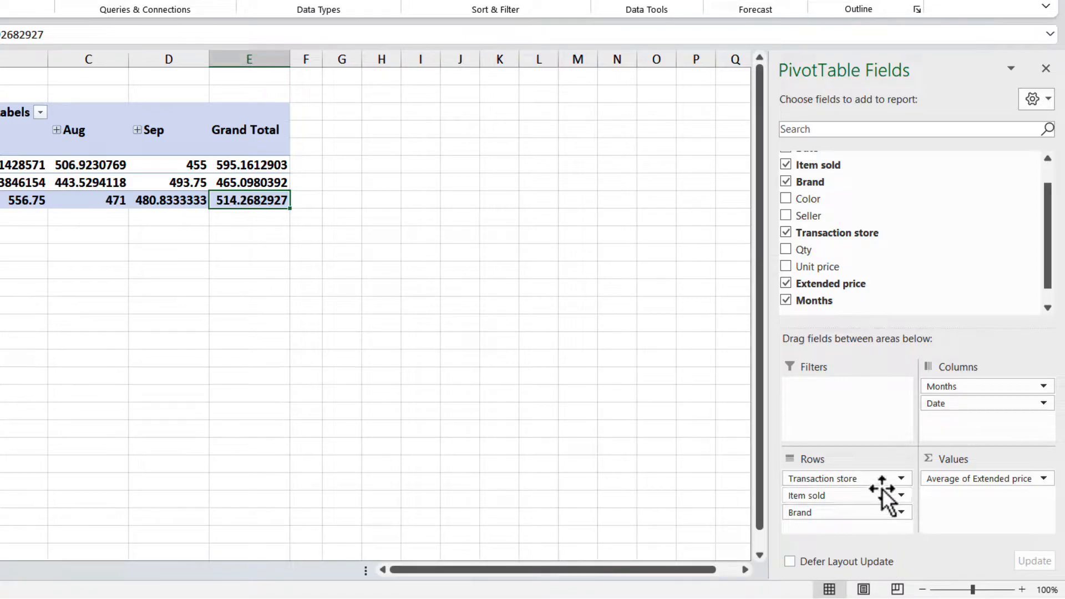
pyautogui.click(900, 476)
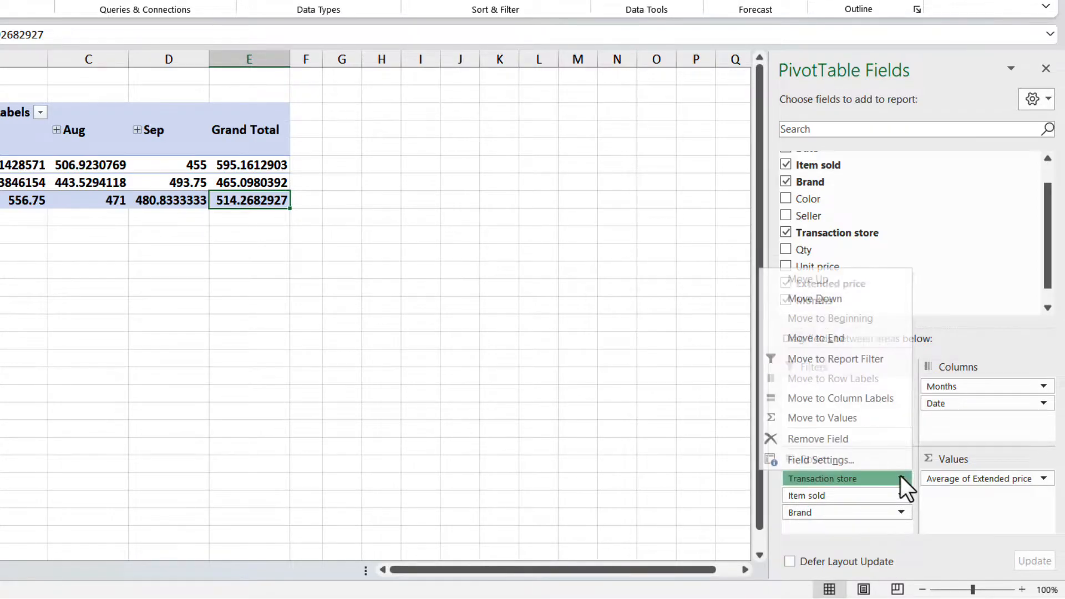
pyautogui.click(814, 439)
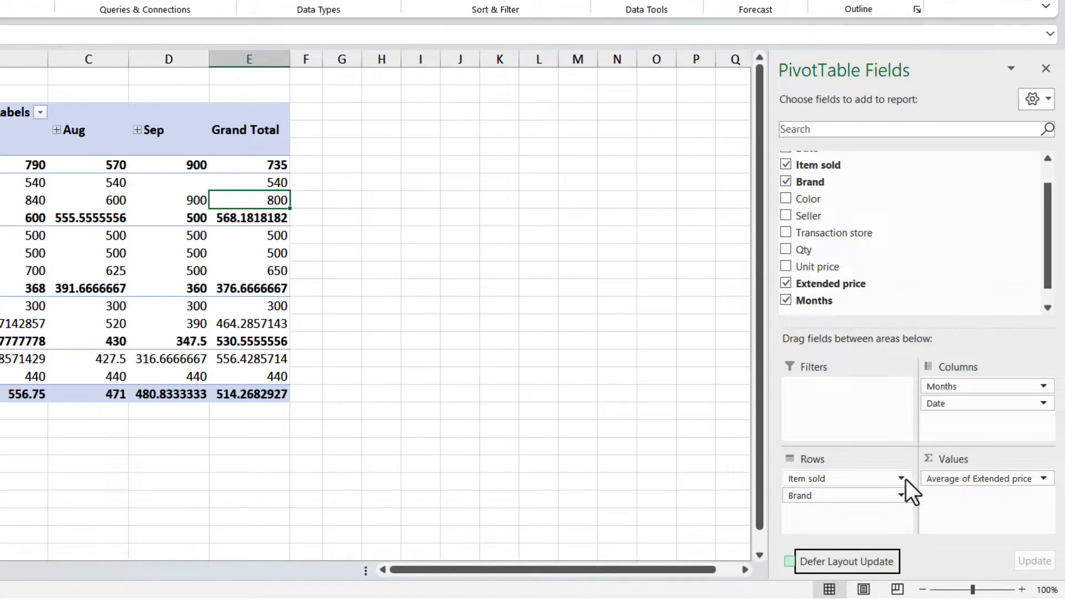
pyautogui.click(900, 477)
pyautogui.click(823, 438)
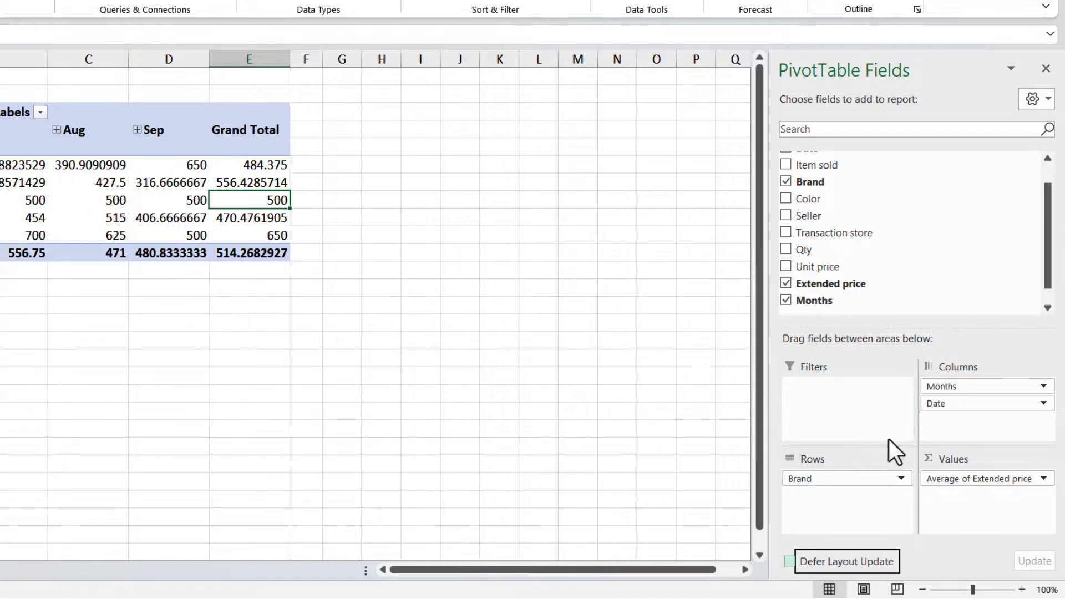
pyautogui.click(901, 479)
pyautogui.click(814, 441)
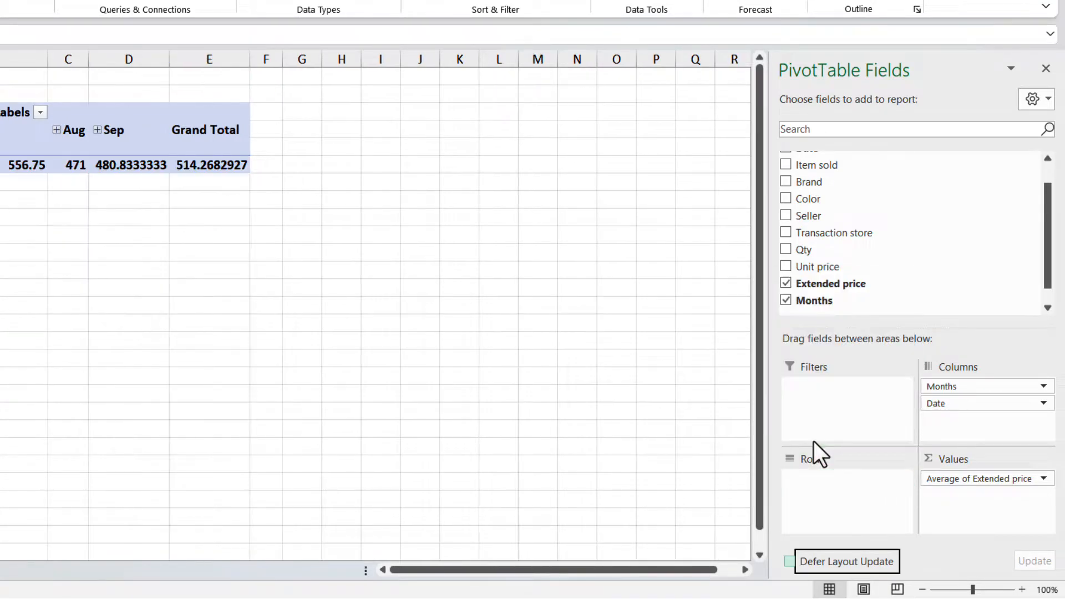
# Step: Add Seller to the PivotTable rows and summarize Extended price by Count
pyautogui.scroll(-1, 817, 220)
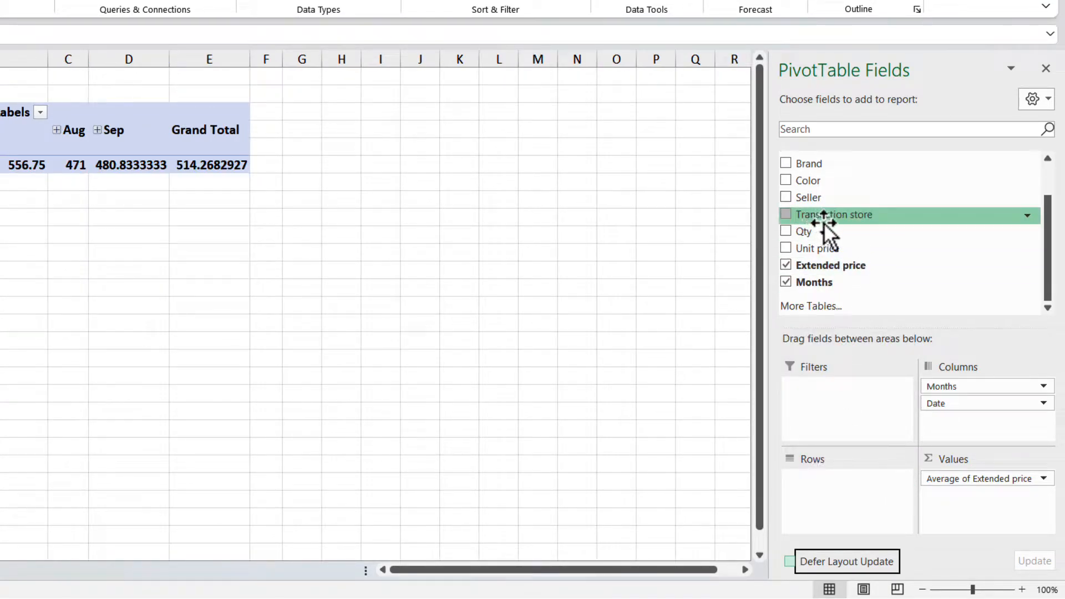
pyautogui.moveTo(828, 205); pyautogui.dragTo(831, 488)
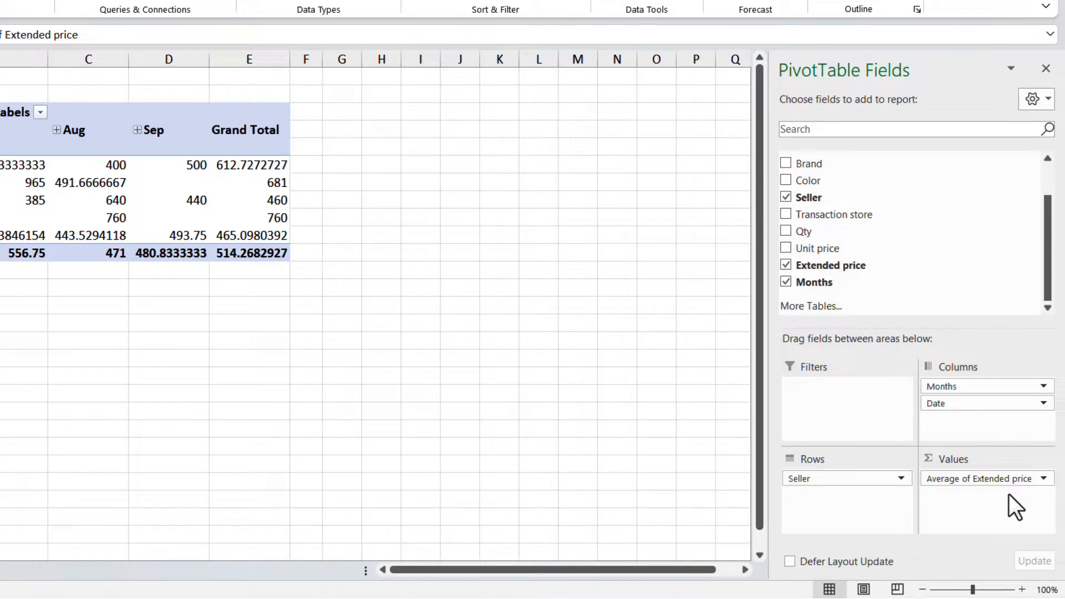
pyautogui.click(1037, 478)
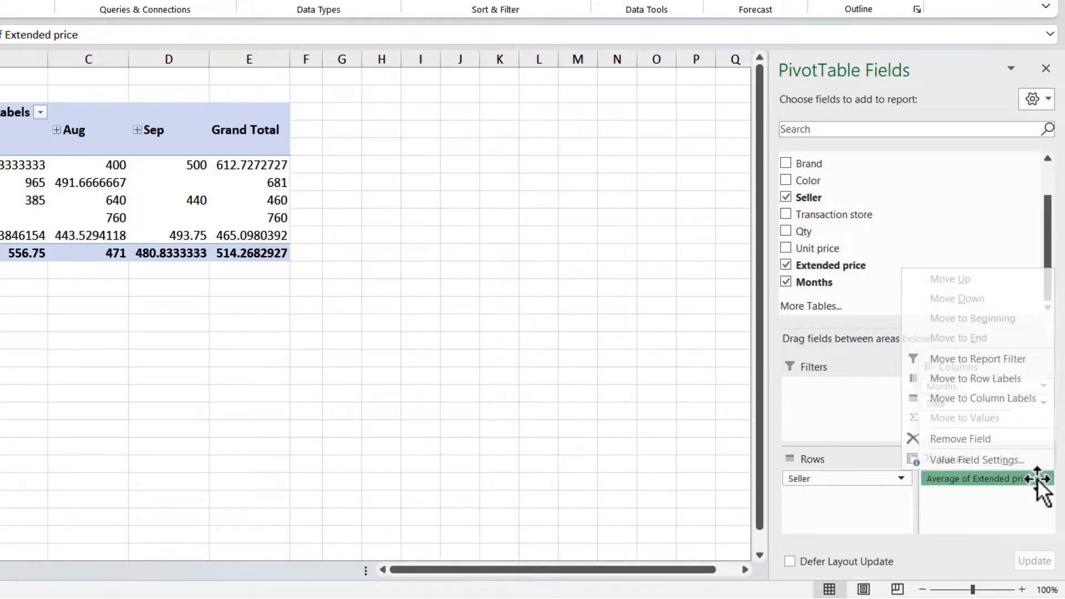
pyautogui.click(1007, 458)
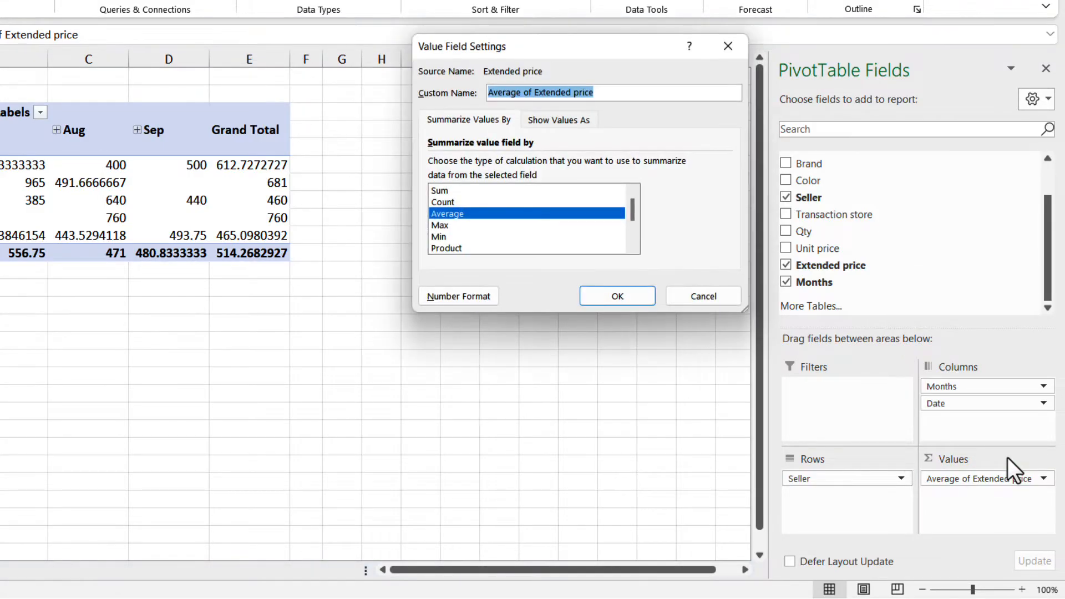
pyautogui.click(443, 202)
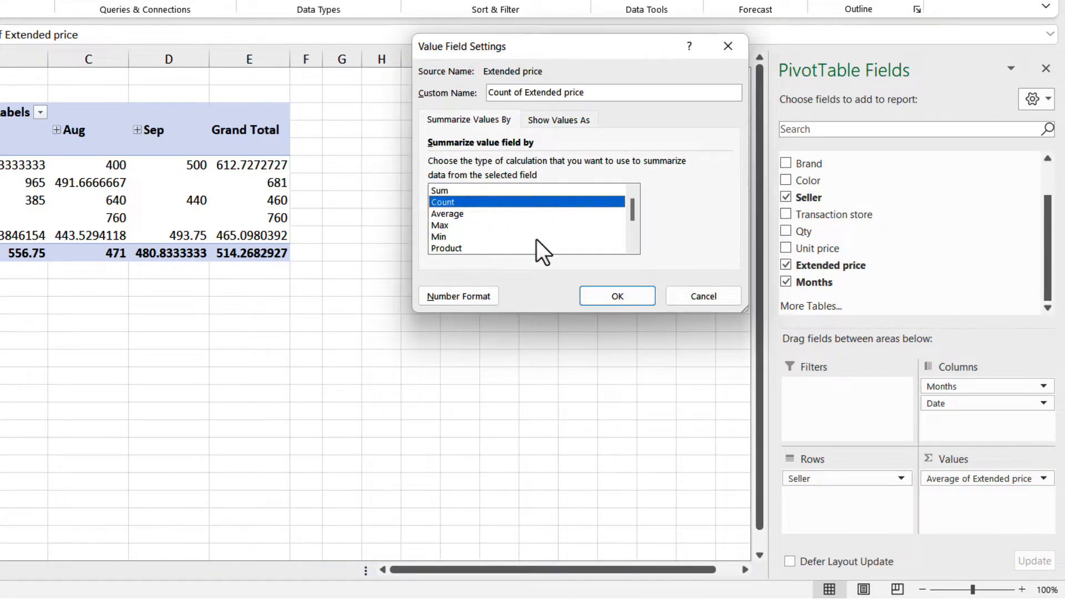
pyautogui.click(631, 301)
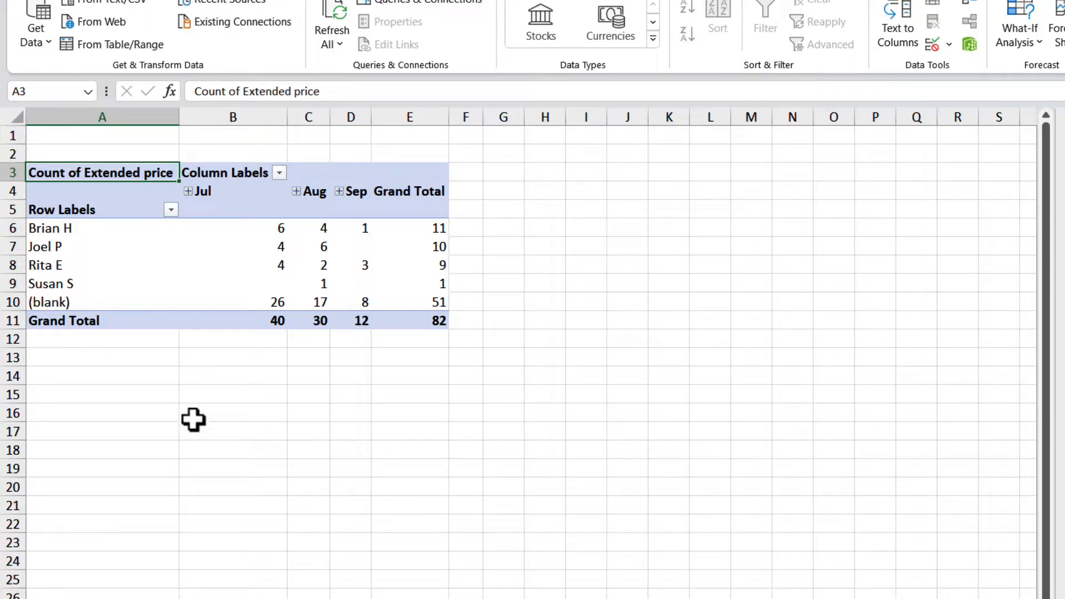
# Step: Filter the blank seller out of the PivotTable rows
pyautogui.click(72, 294)
pyautogui.click(72, 302)
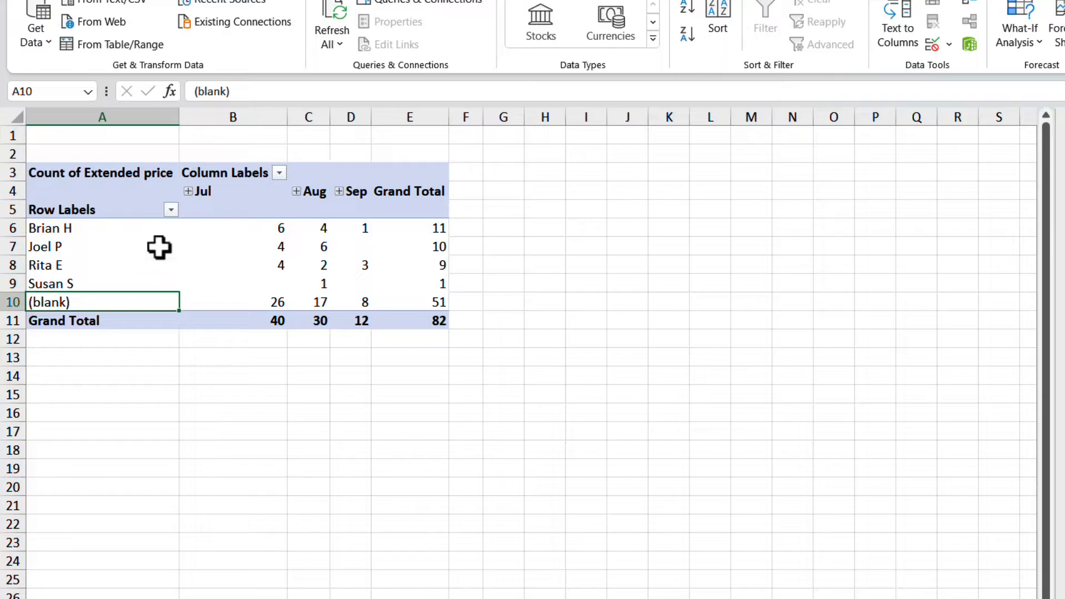
pyautogui.click(171, 209)
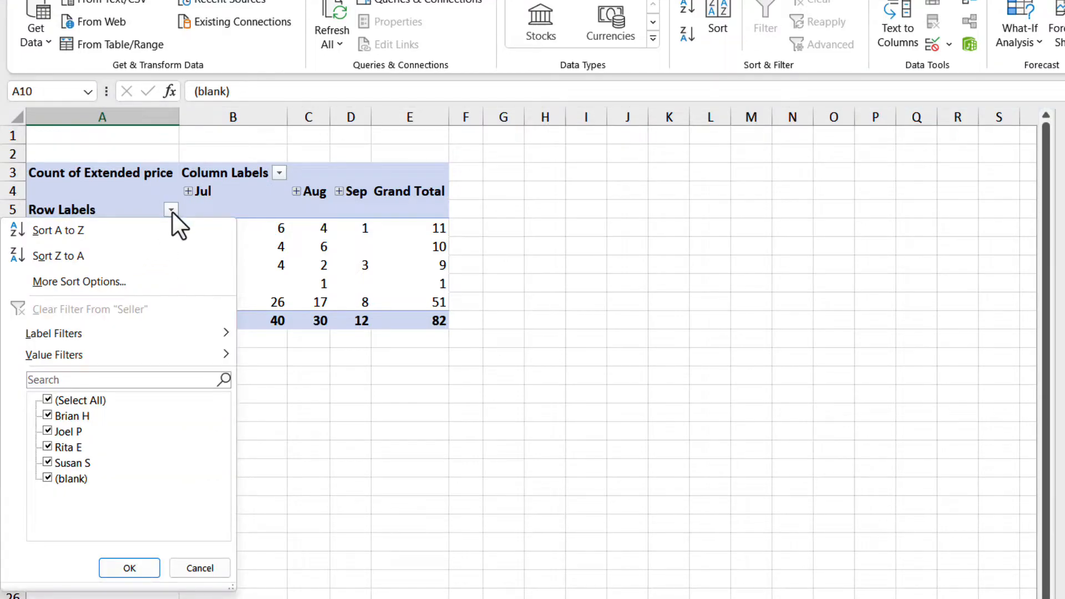
pyautogui.click(47, 477)
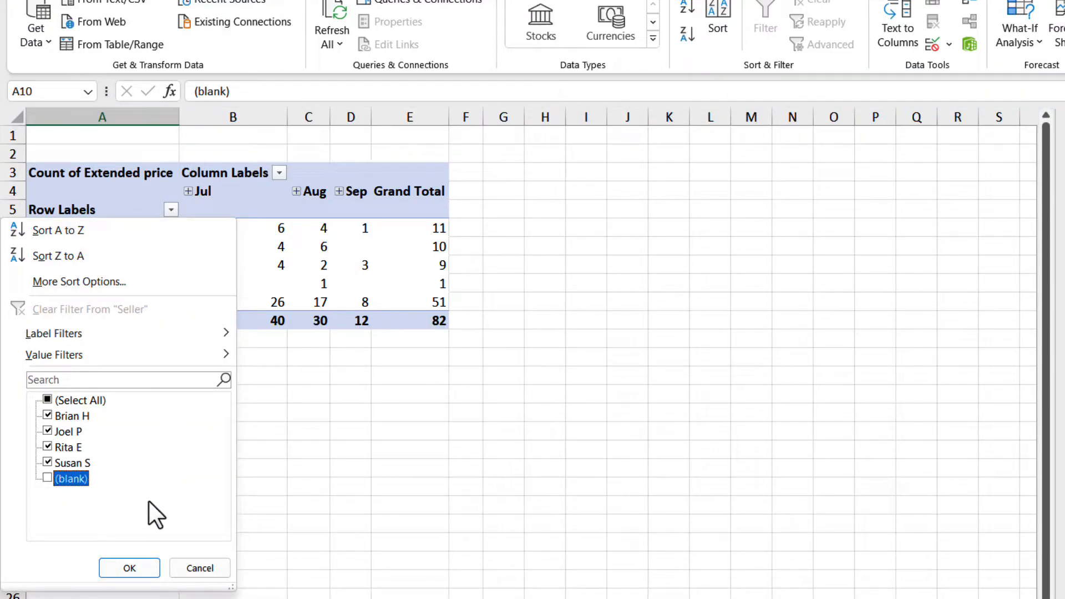
pyautogui.click(133, 569)
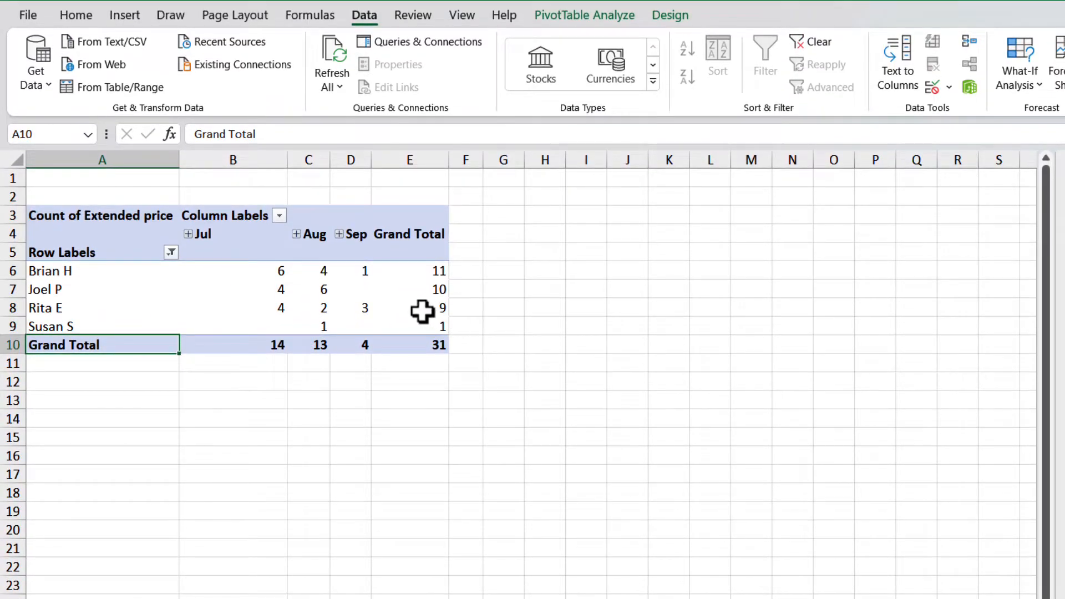
# Step: Sort the sellers by their Grand Total count from largest to smallest and select the first seller's row
pyautogui.click(422, 310)
pyautogui.click(688, 78)
pyautogui.click(689, 78)
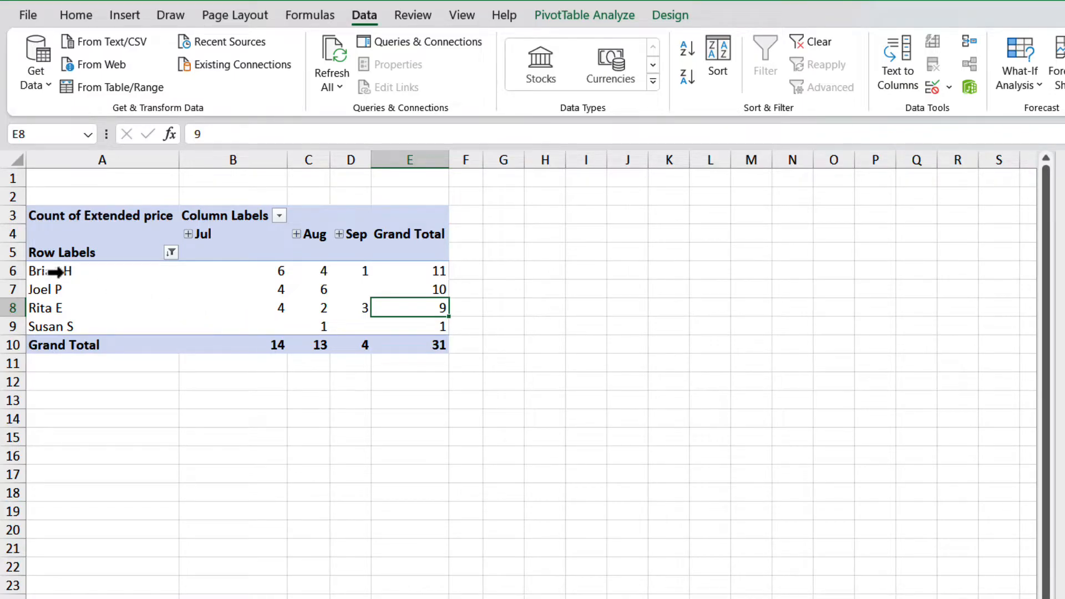
pyautogui.click(56, 272)
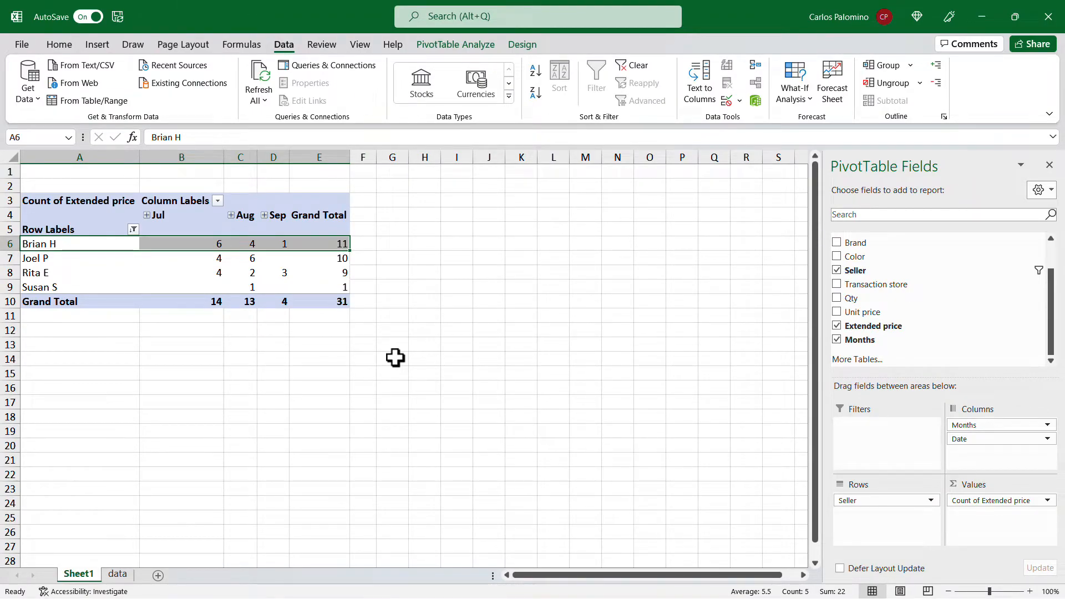
pyautogui.click(399, 328)
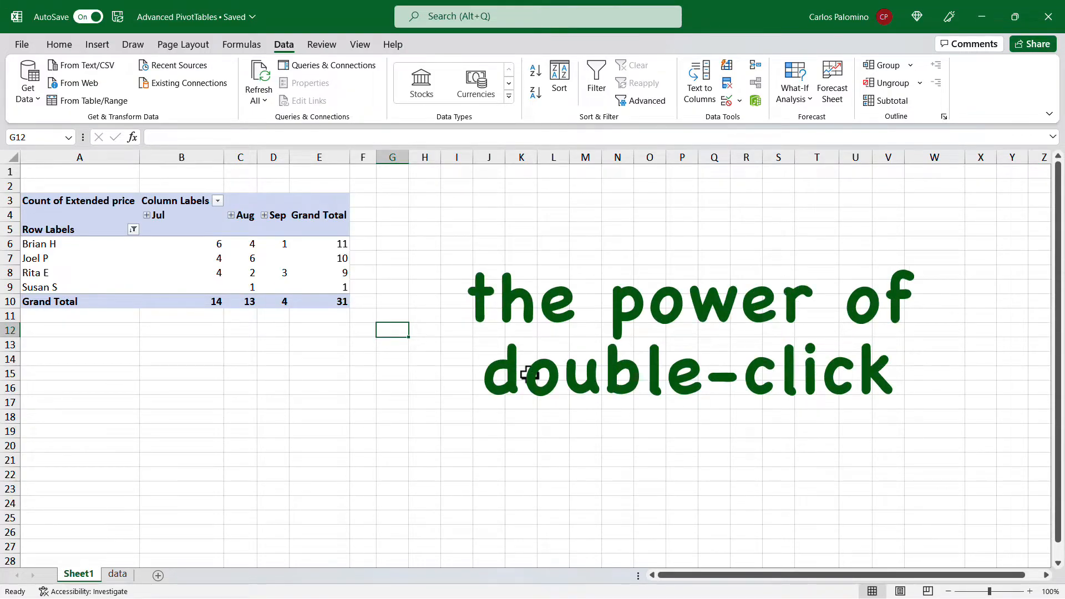
# Step: Drill into the third listed seller's August count to extract its transactions, and widen the Date column so the full dates show
pyautogui.click(250, 272)
pyautogui.doubleClick(249, 272)
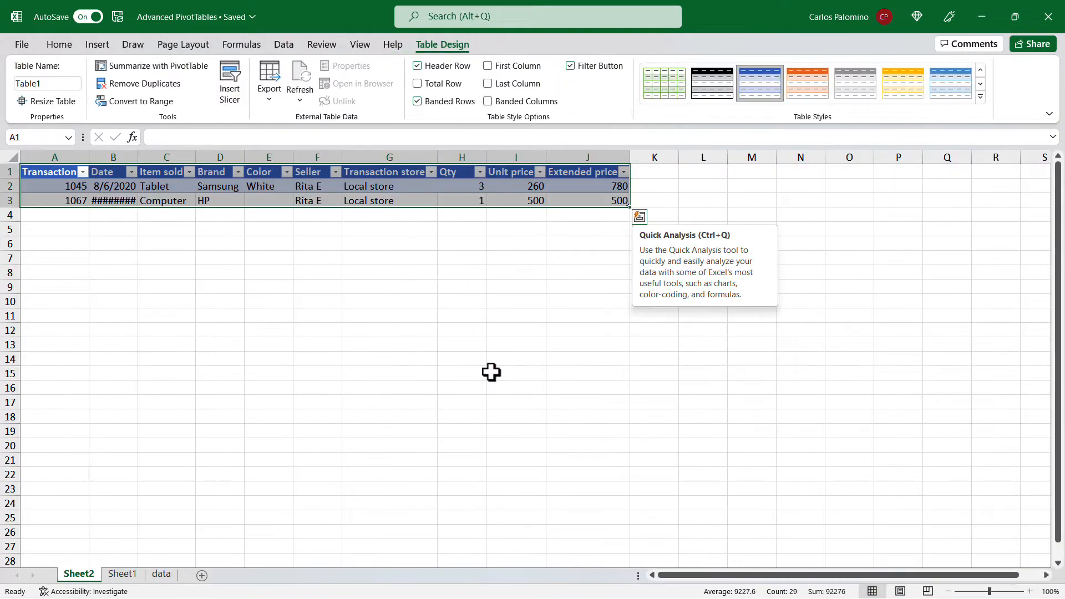
pyautogui.click(183, 258)
pyautogui.moveTo(137, 157); pyautogui.dragTo(156, 156)
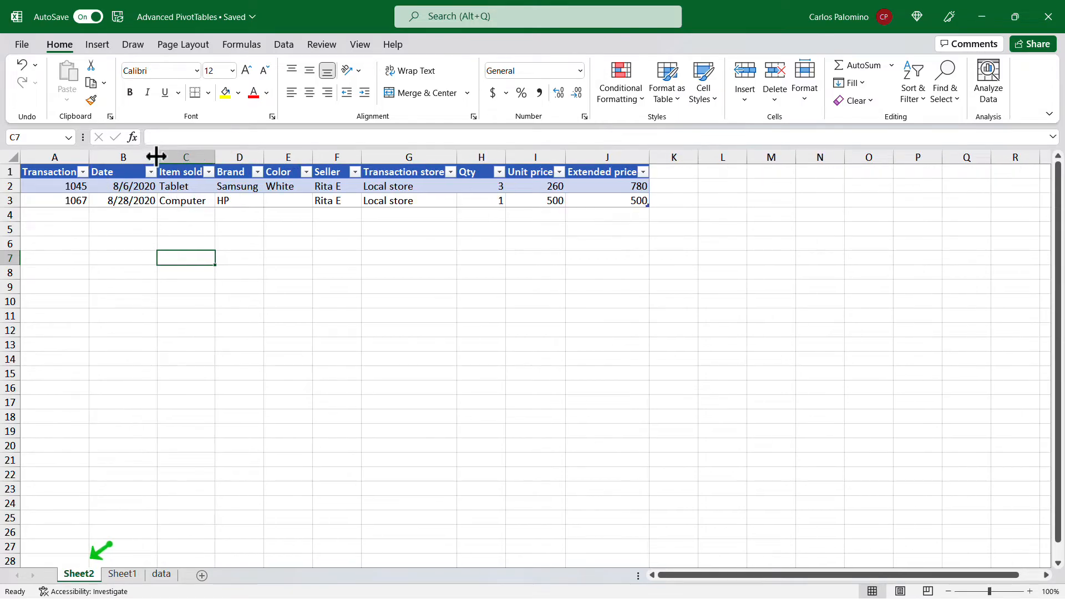
# Step: Add header filters to the source table on the data sheet and filter Seller to the same seller as the drill-down
pyautogui.click(165, 576)
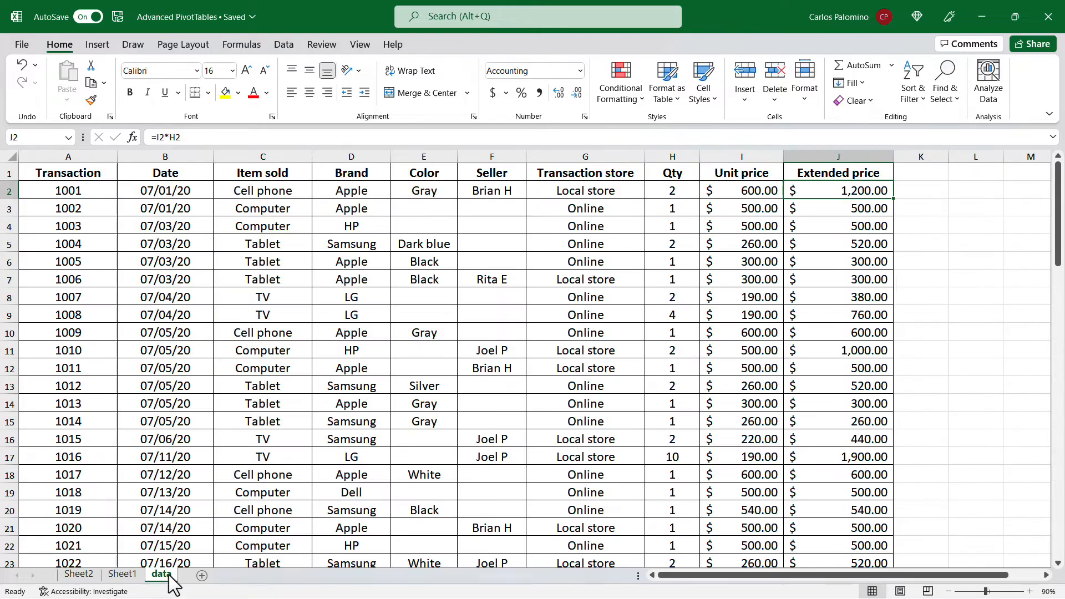
pyautogui.moveTo(100, 173); pyautogui.dragTo(809, 172)
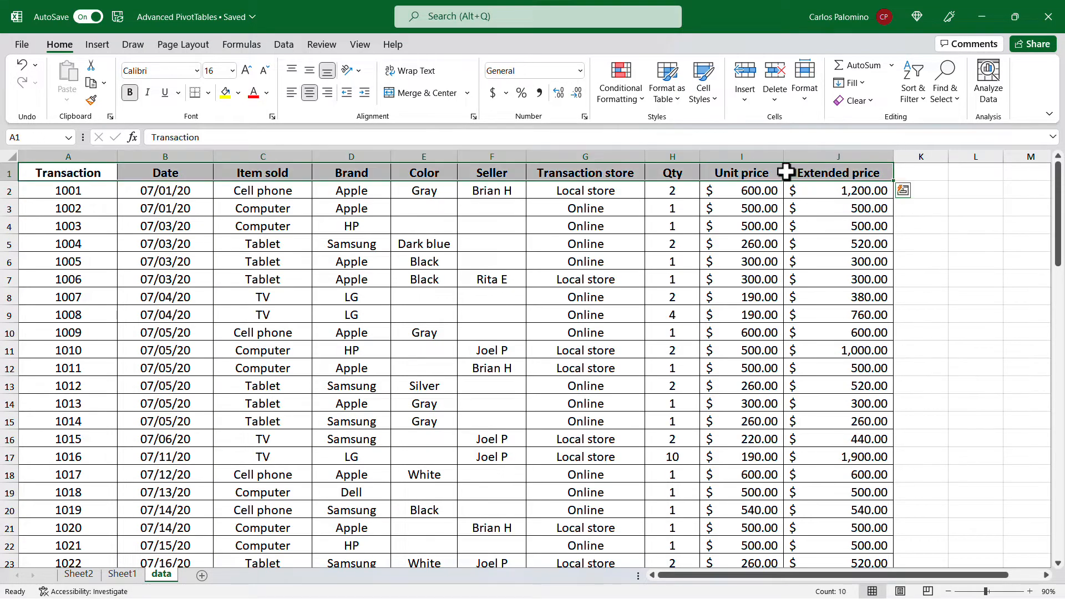
pyautogui.click(284, 44)
pyautogui.click(596, 78)
pyautogui.click(521, 174)
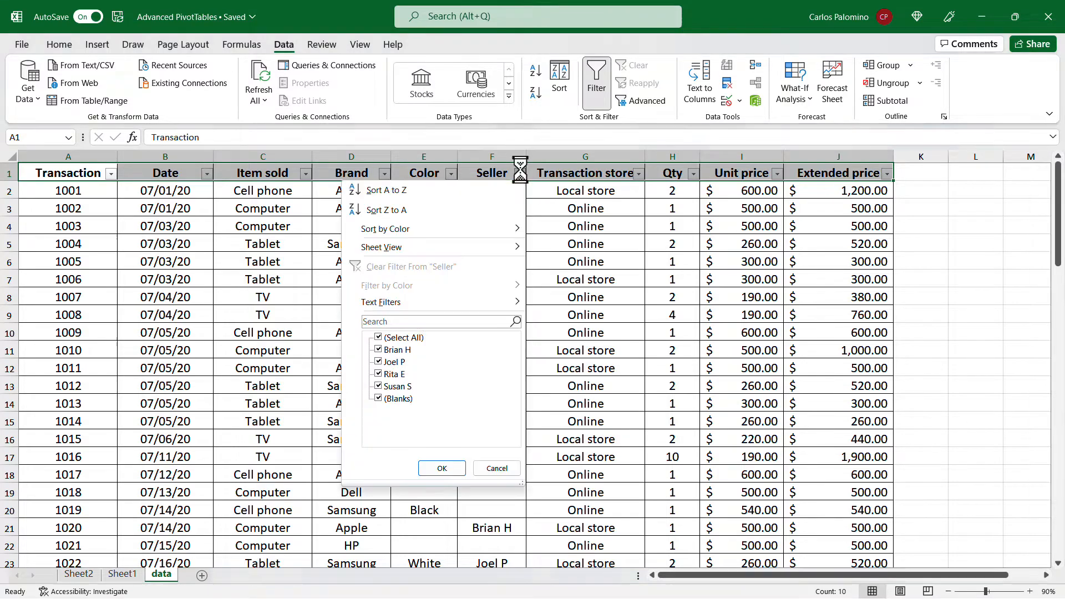
pyautogui.click(380, 338)
pyautogui.click(380, 374)
pyautogui.click(445, 467)
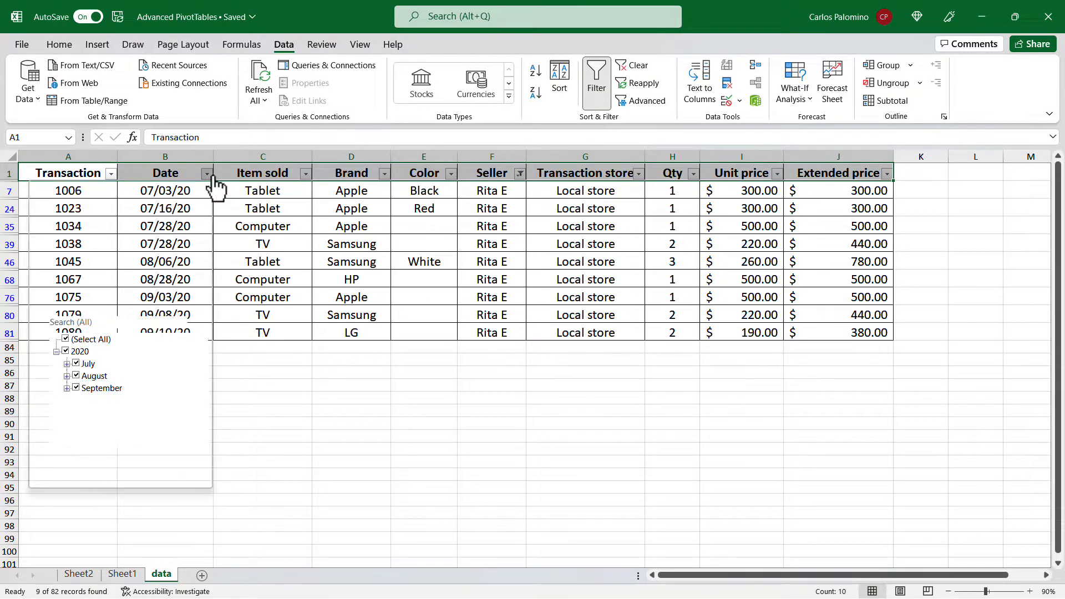
# Step: Filter the Date column of the source data to August and compare the rows with the drill-down table on Sheet2
pyautogui.click(206, 174)
pyautogui.click(71, 338)
pyautogui.click(86, 375)
pyautogui.click(141, 465)
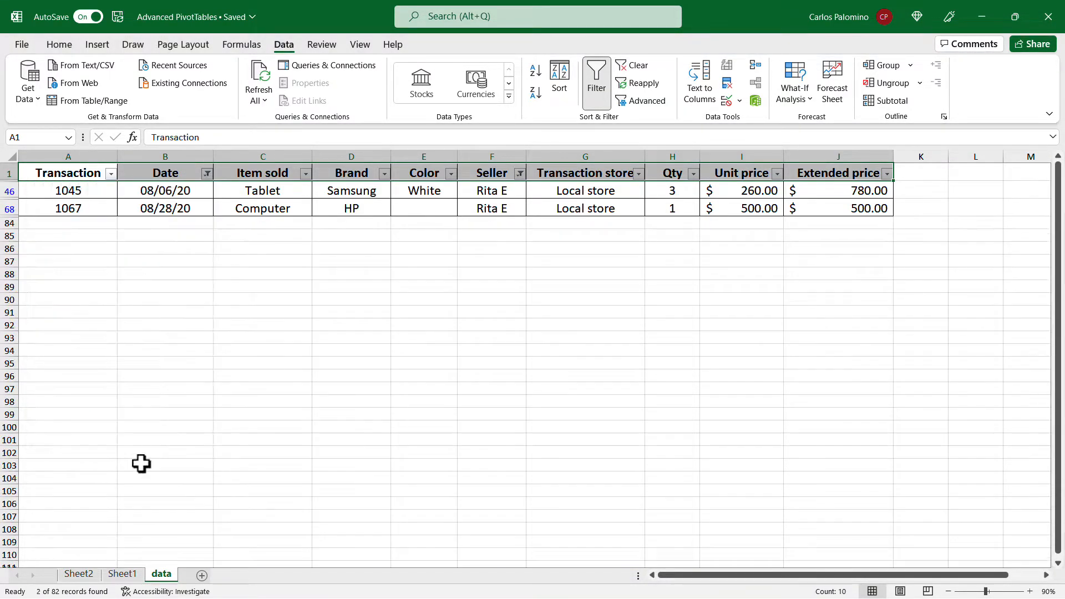
pyautogui.click(79, 574)
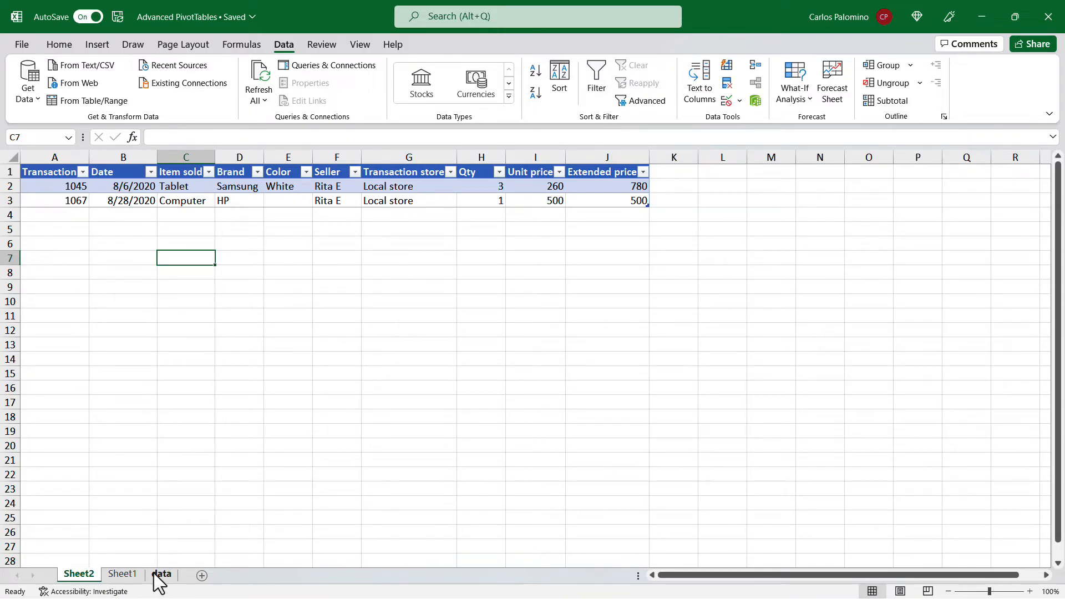
# Step: Replace Seller with Item sold in the rows of the PivotTable on Sheet1
pyautogui.click(122, 574)
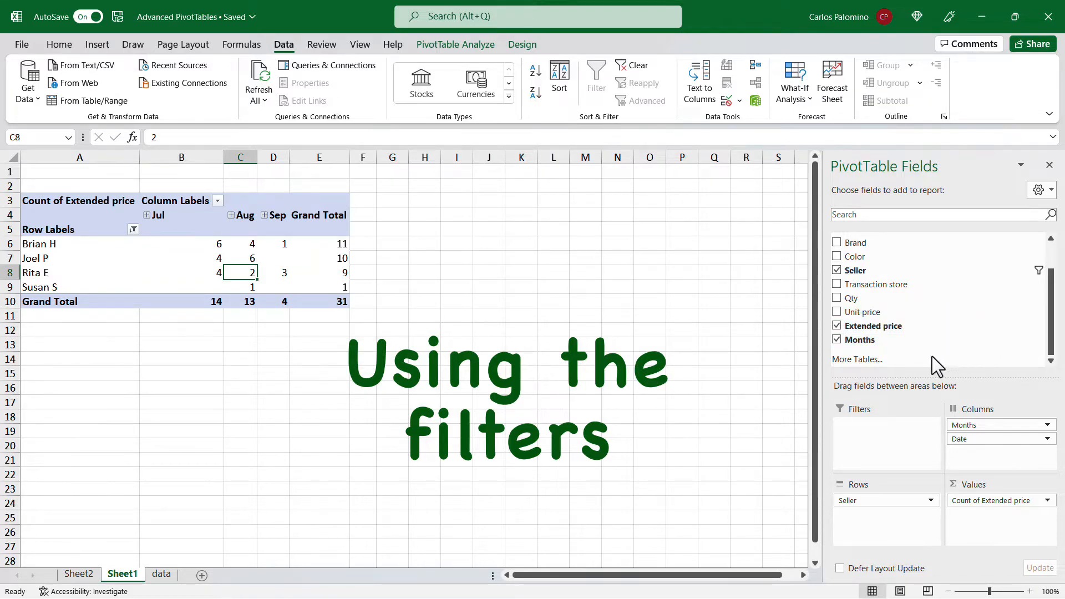
pyautogui.click(890, 508)
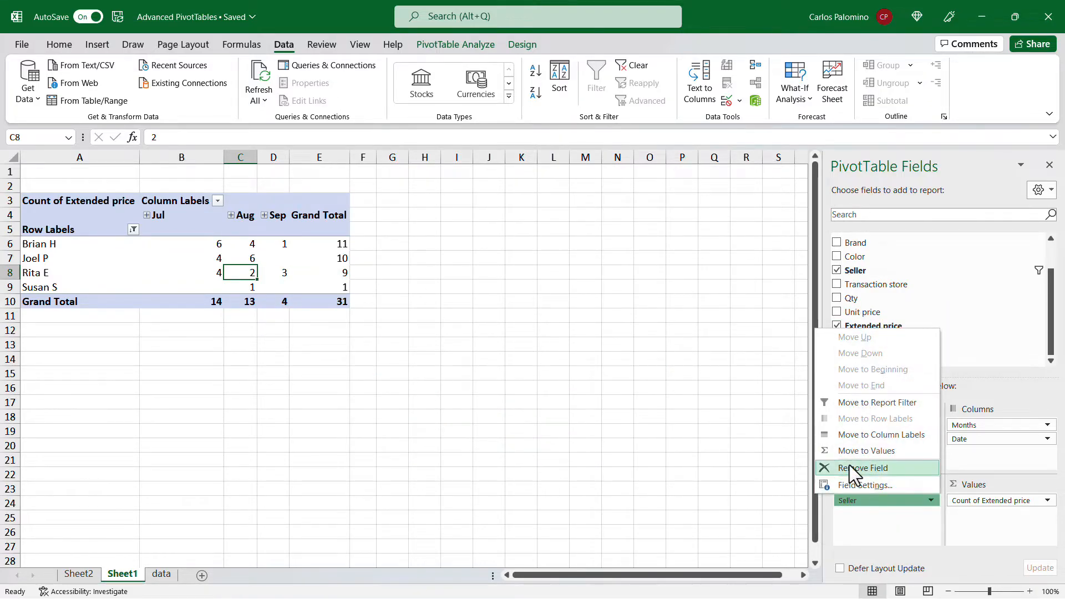
pyautogui.click(850, 465)
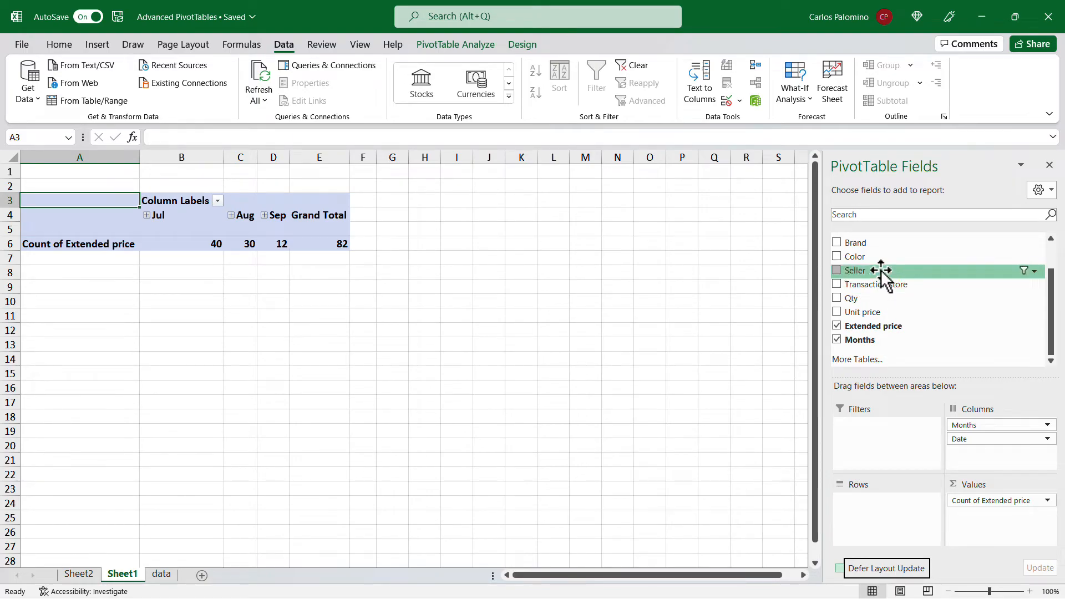
pyautogui.scroll(2, 866, 280)
pyautogui.moveTo(862, 272); pyautogui.dragTo(886, 514)
# Step: Change the Extended price value field to be summarized by Sum
pyautogui.click(1041, 502)
pyautogui.click(1004, 485)
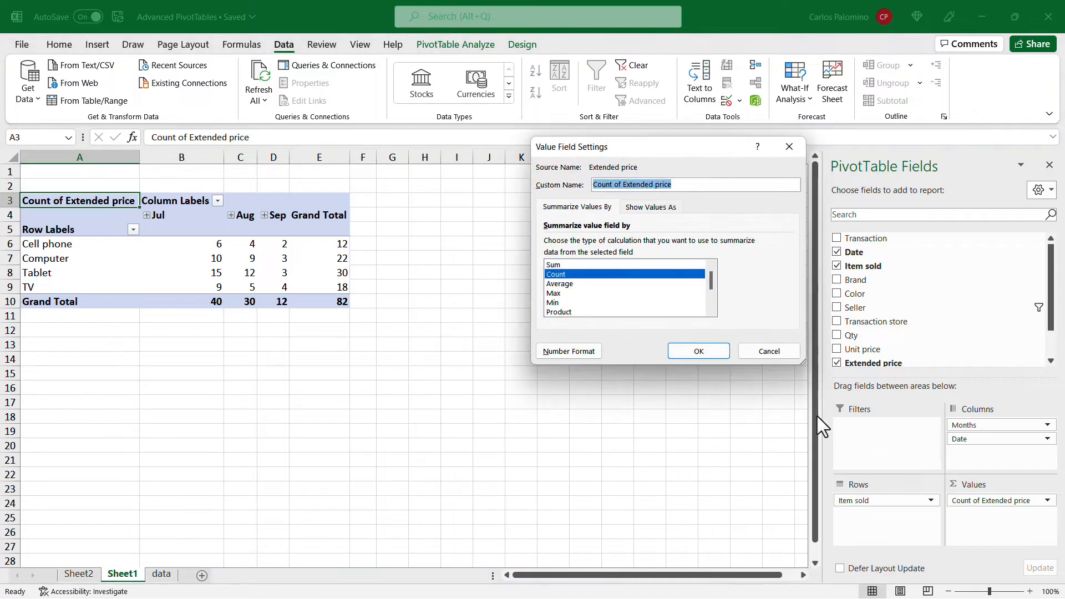
pyautogui.click(555, 265)
pyautogui.click(699, 351)
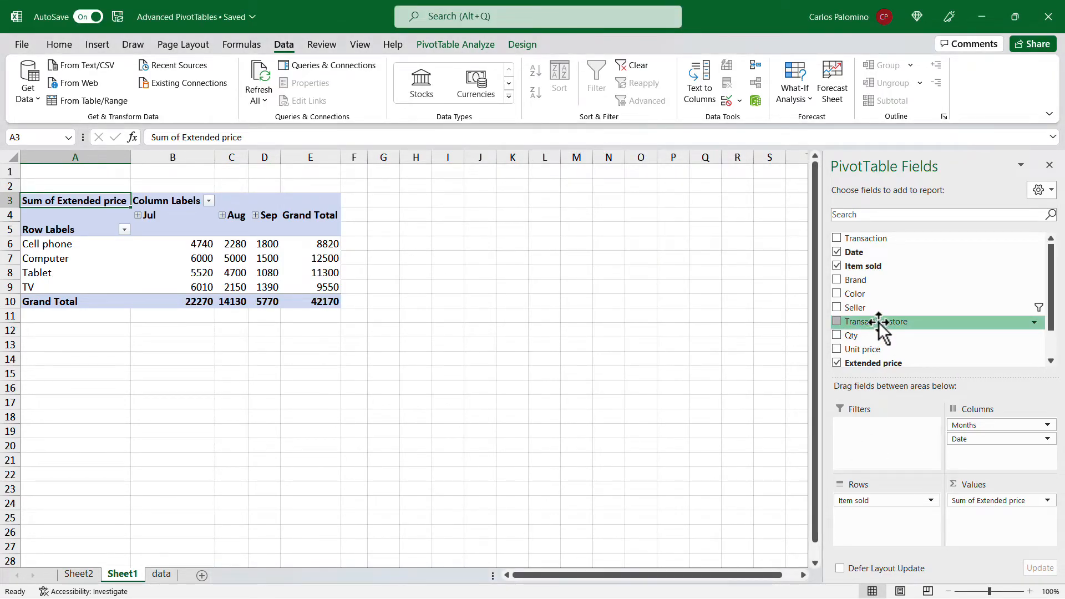
# Step: Add Transaction store as a report filter and allow multiple items, with Local store and Online both selected
pyautogui.moveTo(879, 322); pyautogui.dragTo(882, 438)
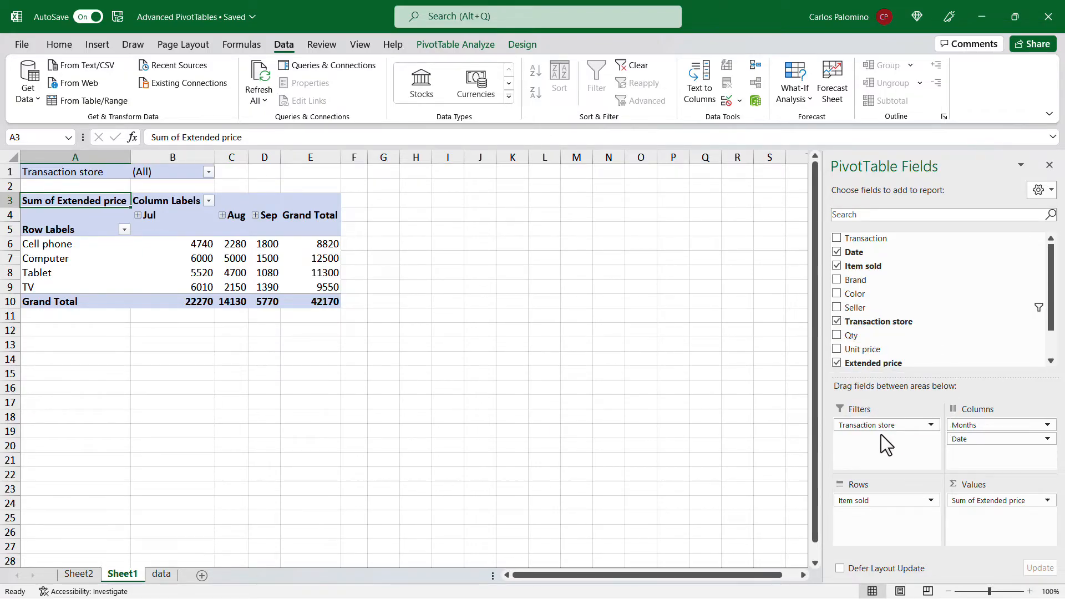
pyautogui.click(210, 172)
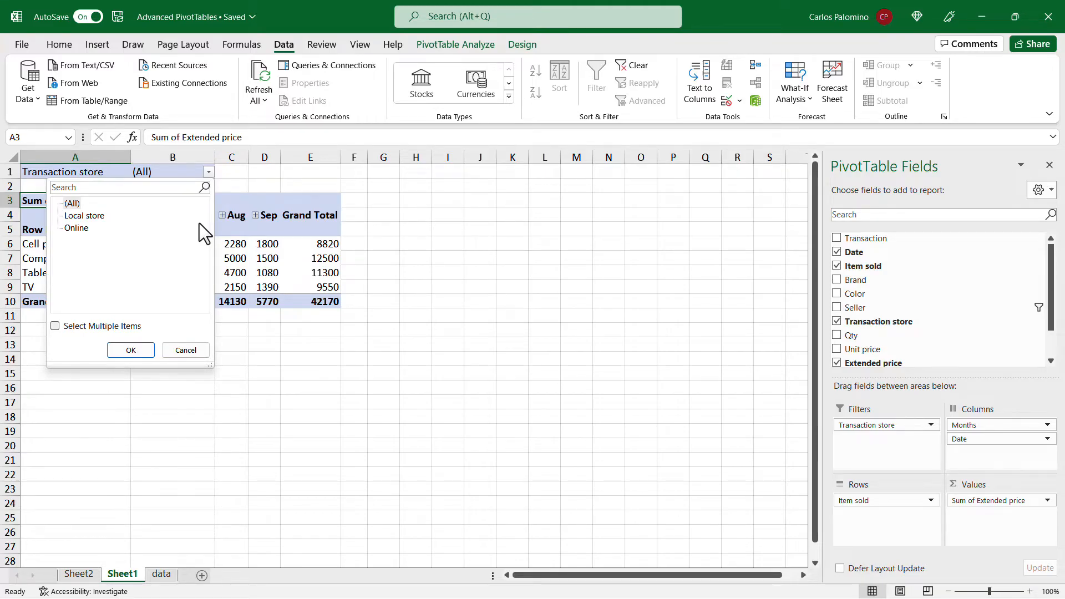
pyautogui.click(55, 327)
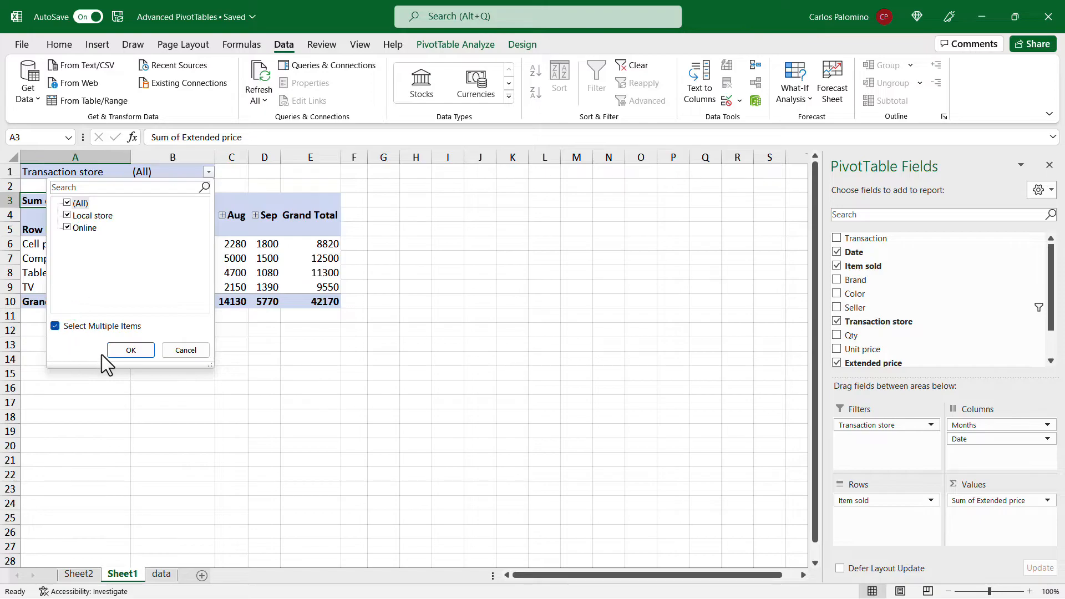
pyautogui.click(130, 350)
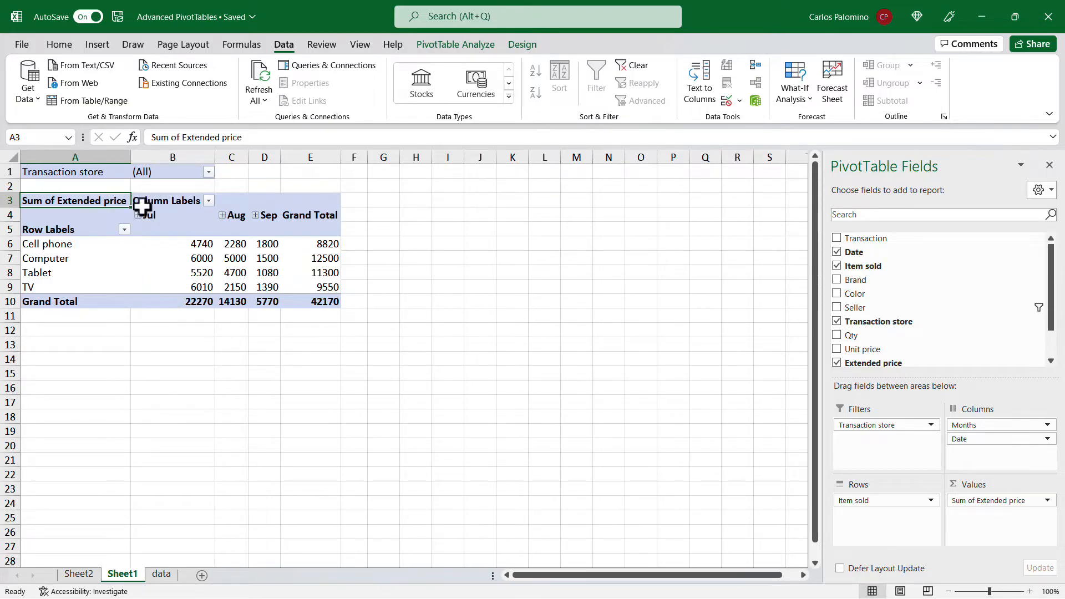
# Step: Limit the Transaction store report filter to Local store, and restore the filter to all stores
pyautogui.click(209, 172)
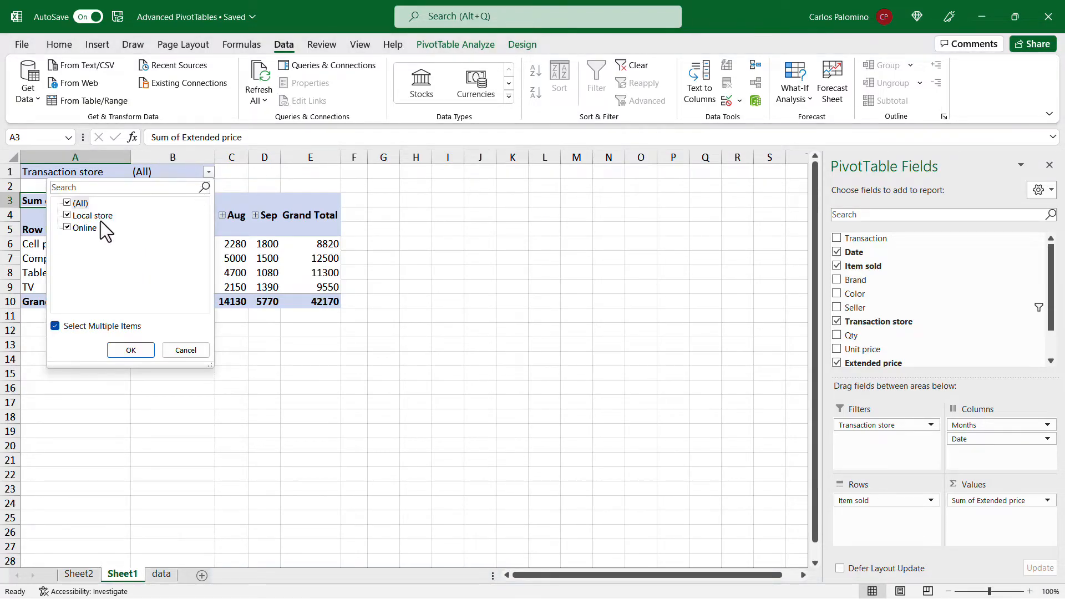
pyautogui.click(68, 228)
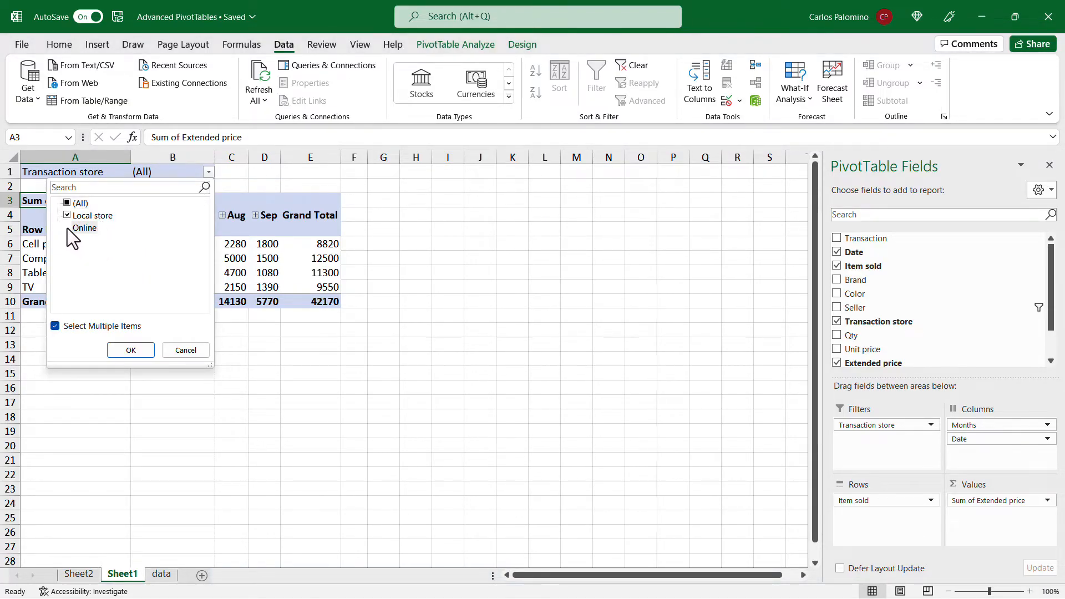
pyautogui.click(126, 350)
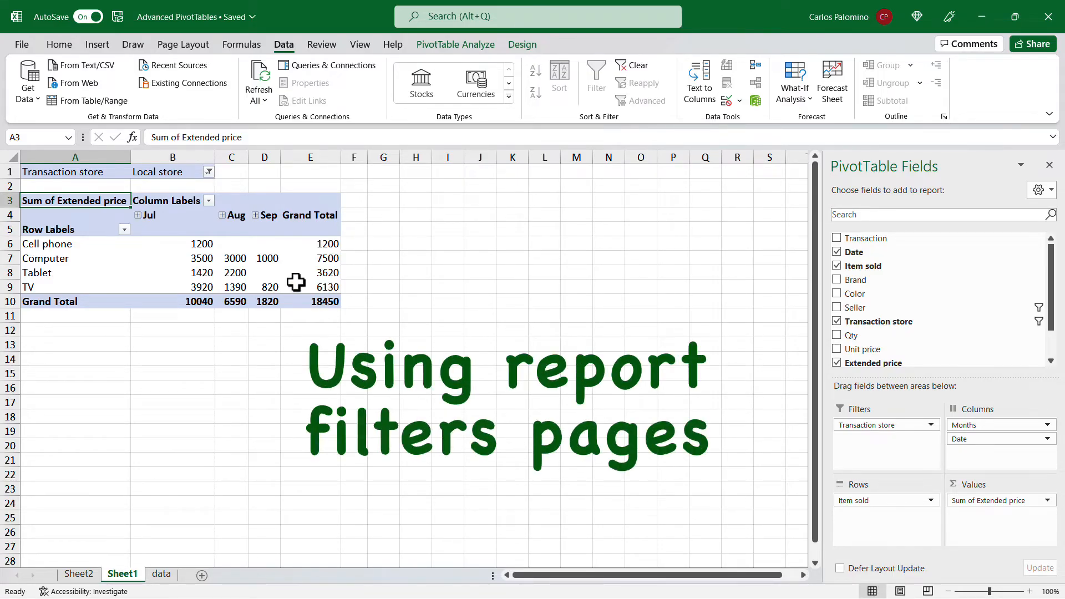
pyautogui.click(208, 172)
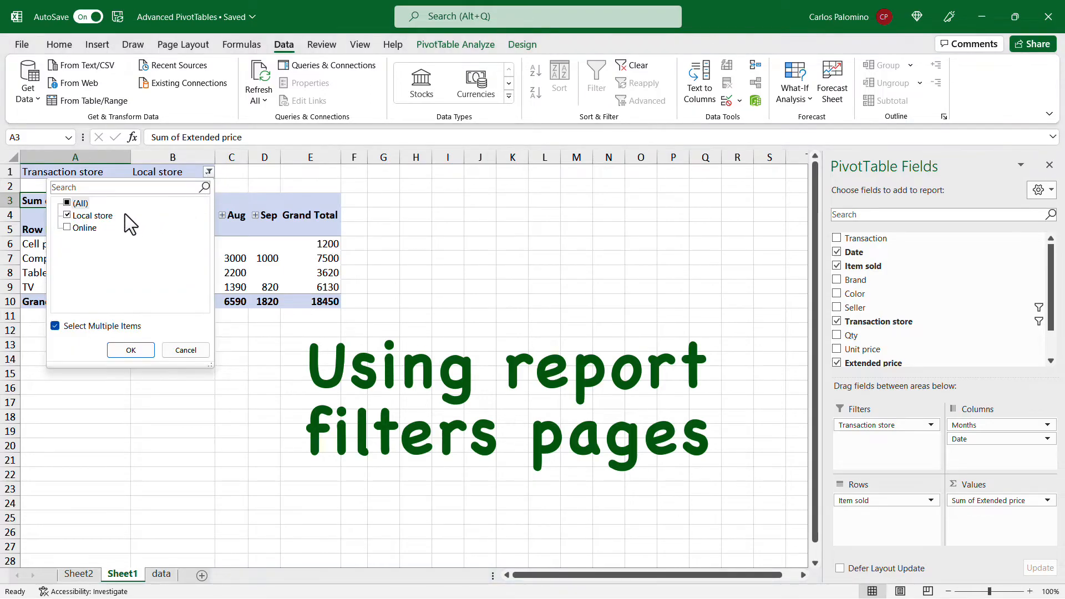
pyautogui.click(136, 351)
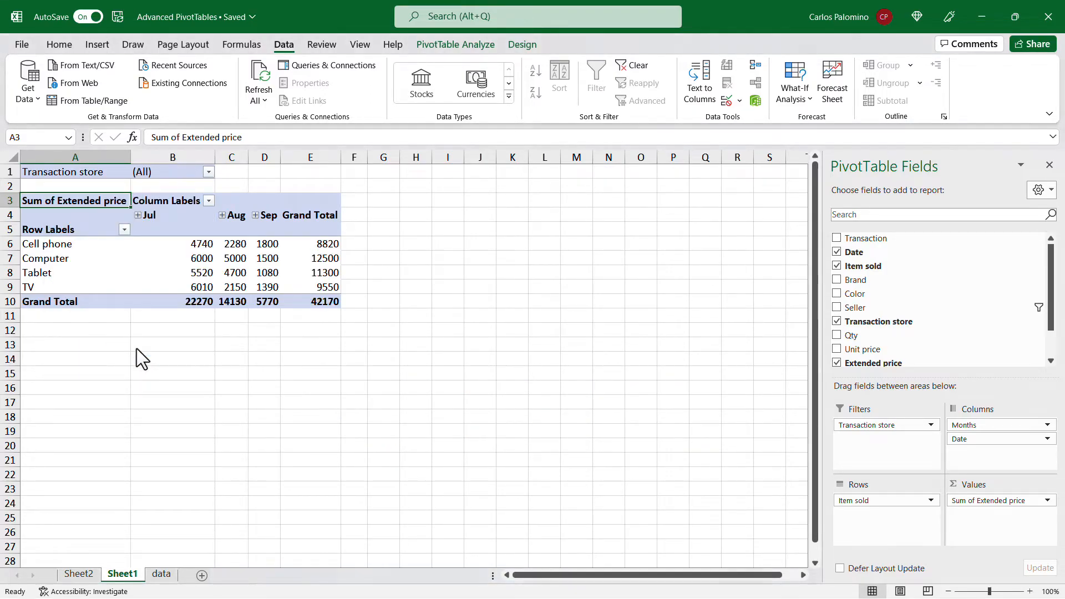
# Step: Generate separate report filter pages for Transaction store and review the resulting Local store and Online sheets
pyautogui.click(442, 44)
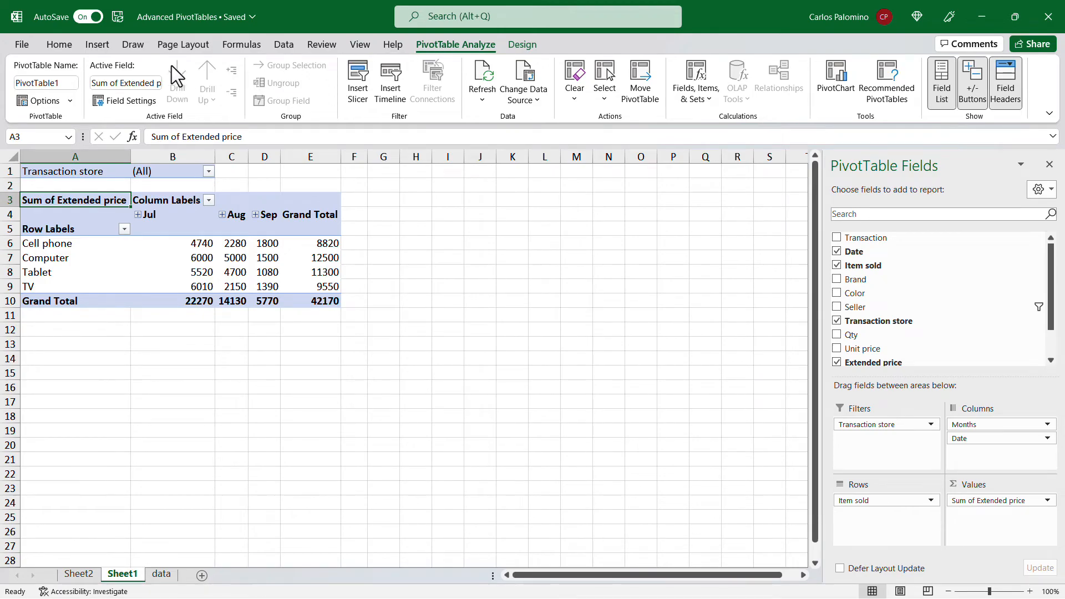
pyautogui.click(70, 101)
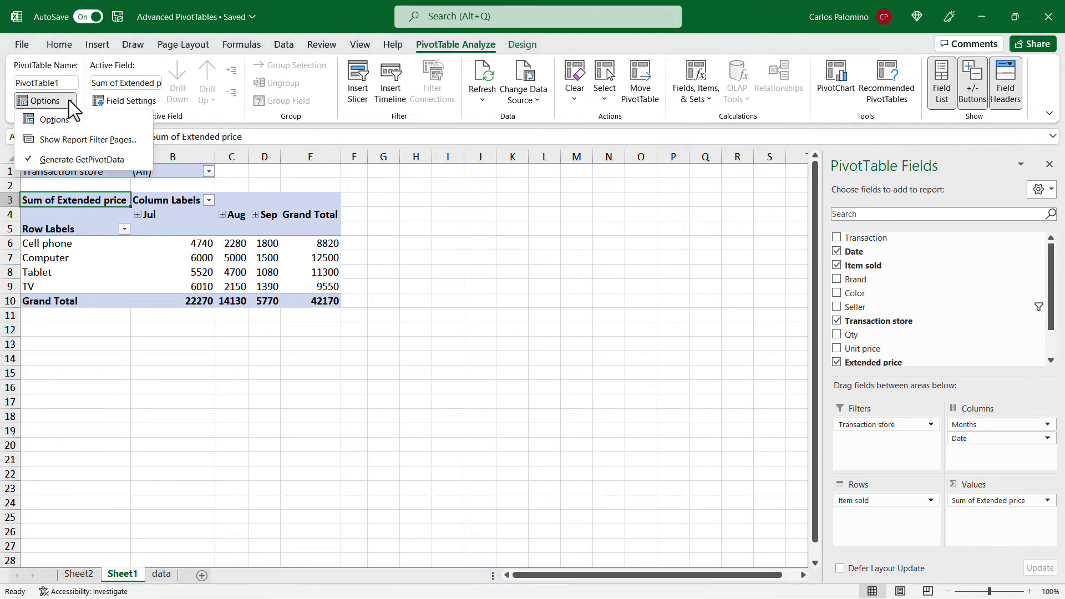
pyautogui.click(67, 139)
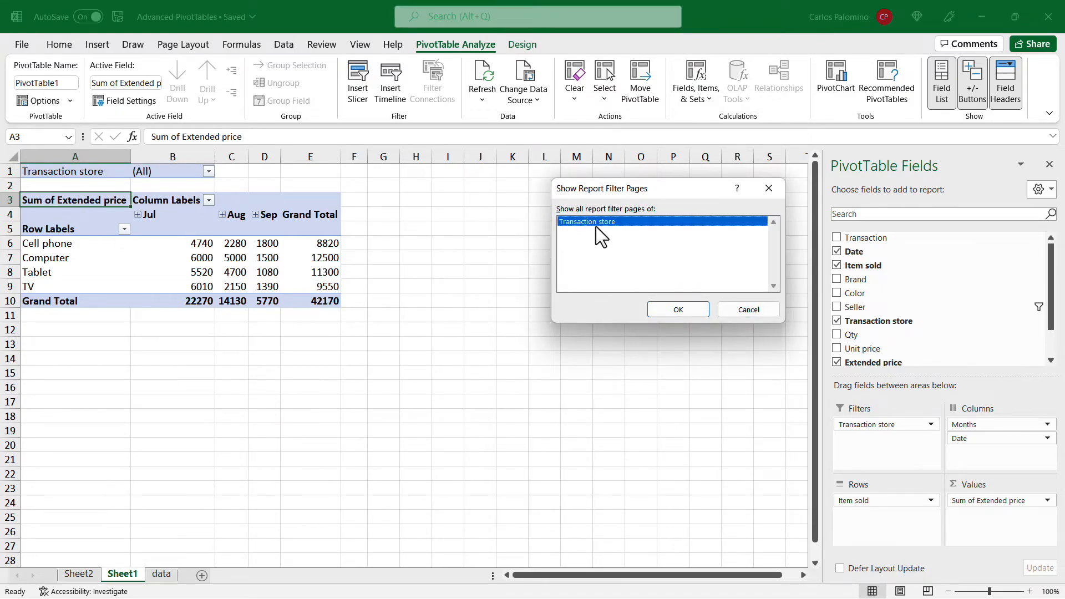
pyautogui.click(678, 308)
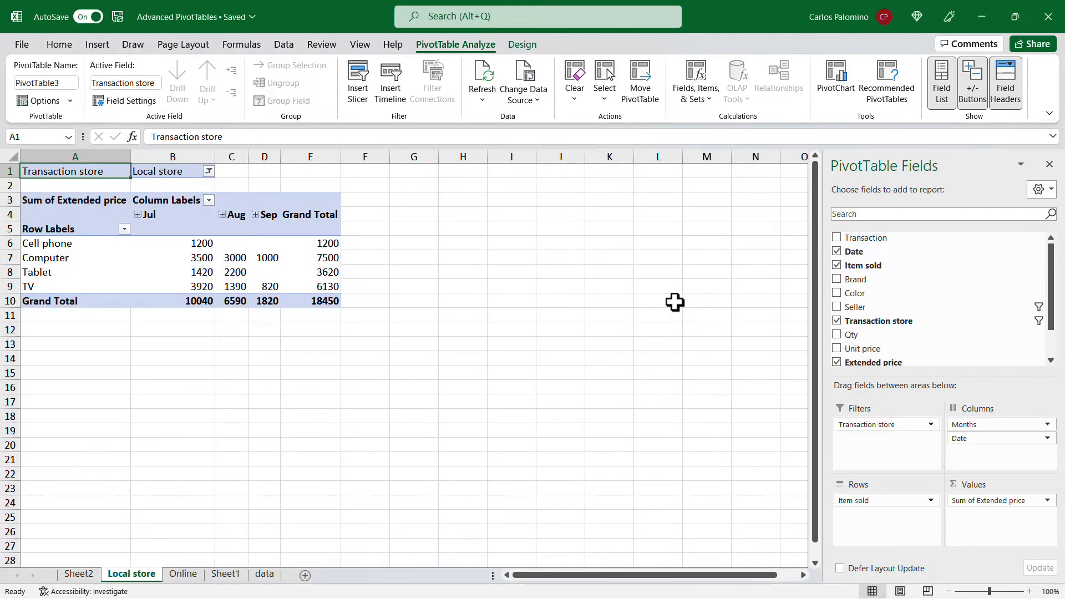
pyautogui.click(172, 579)
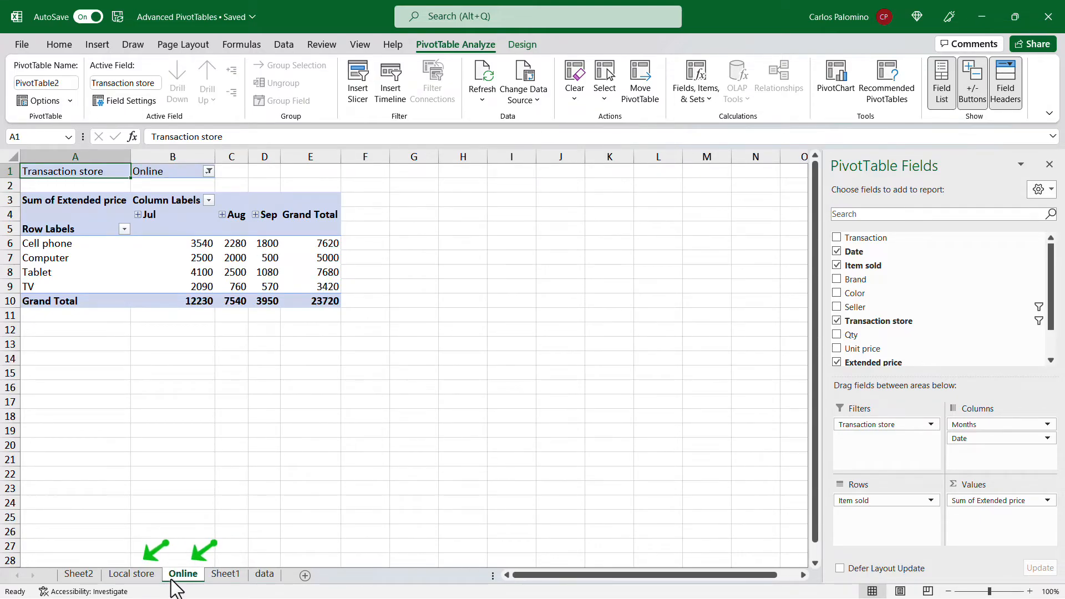
pyautogui.click(143, 580)
pyautogui.click(183, 577)
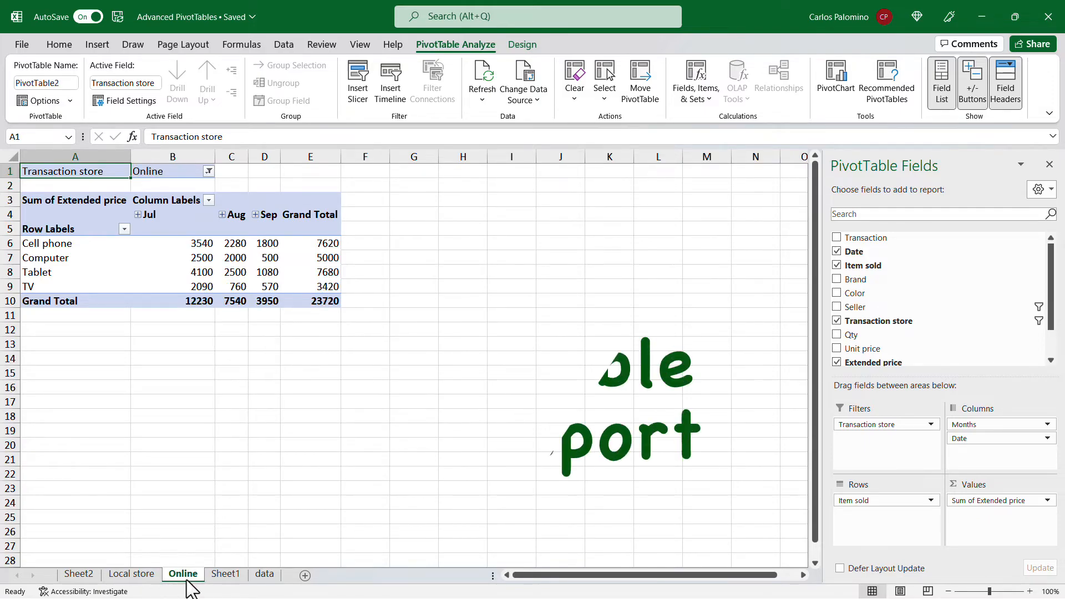
# Step: Apply the solid gray Dark PivotTable style with black header and total rows to the PivotTable on Sheet1
pyautogui.click(233, 577)
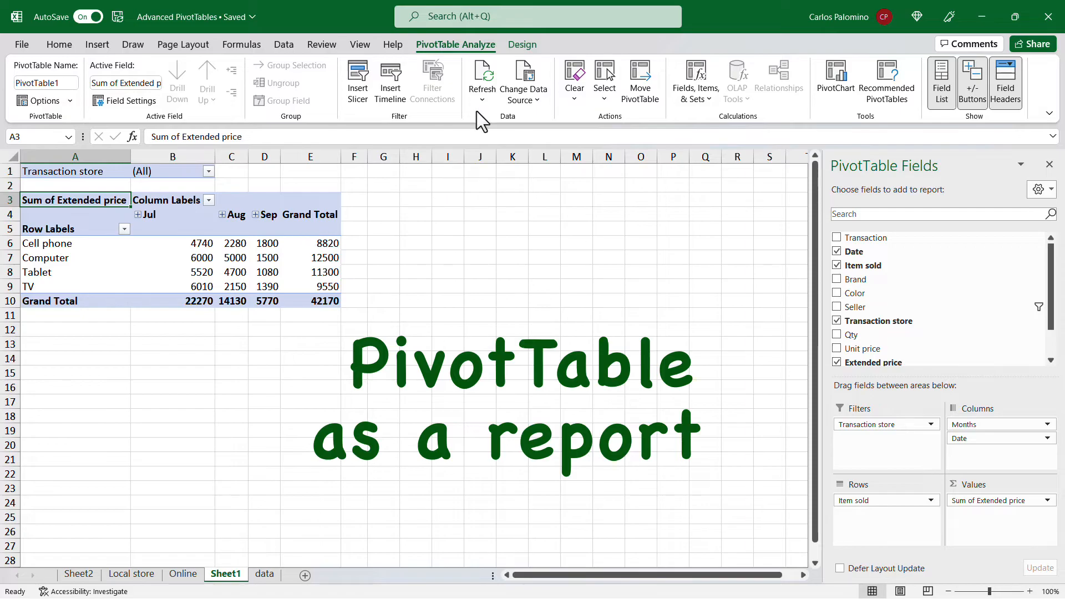
pyautogui.click(522, 46)
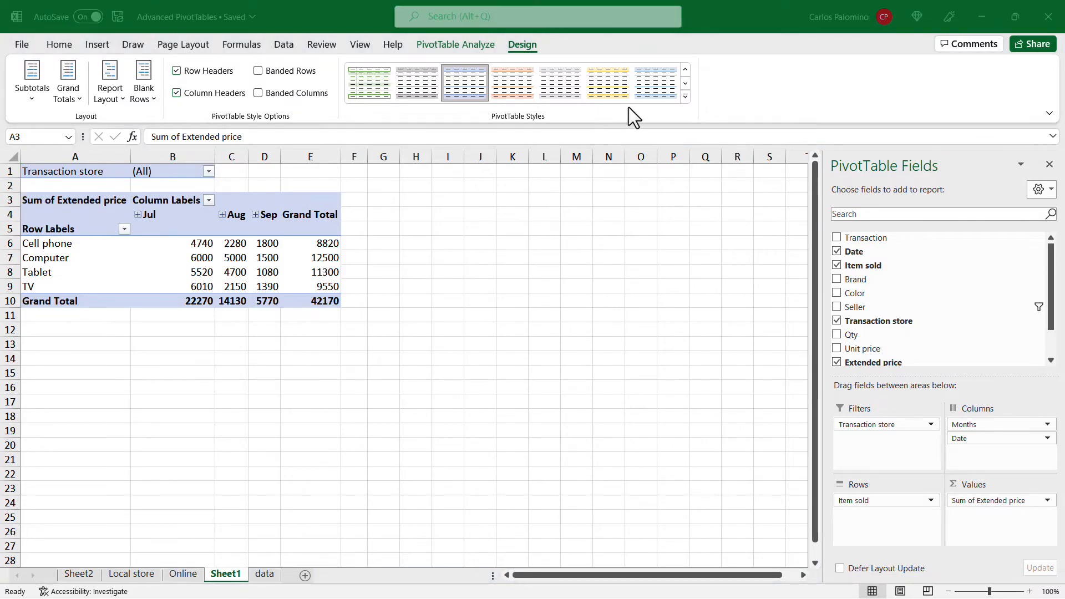
pyautogui.click(684, 97)
pyautogui.click(686, 97)
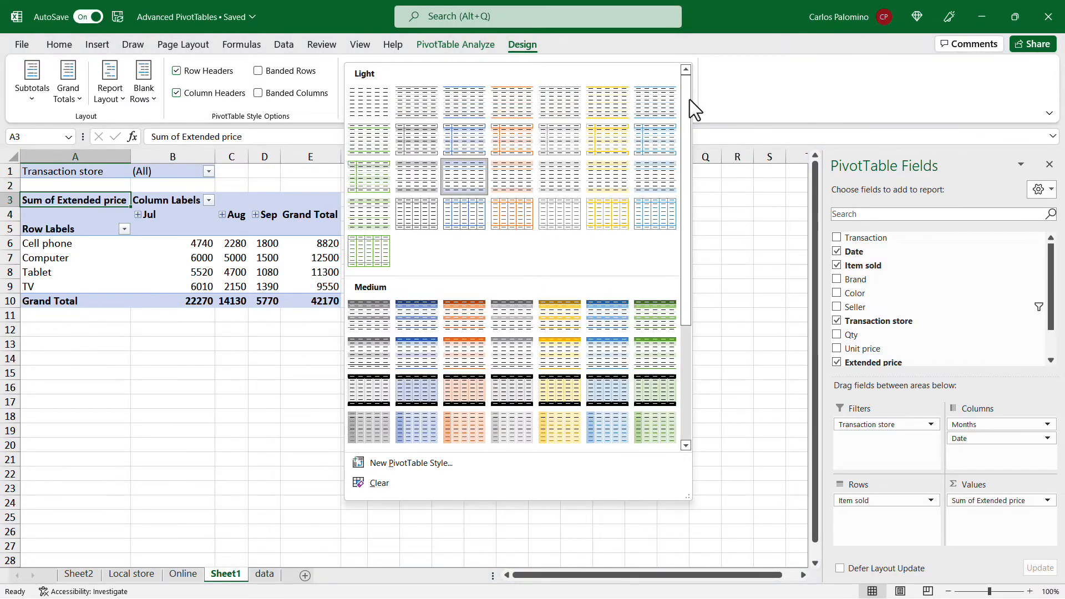
pyautogui.scroll(-3, 619, 183)
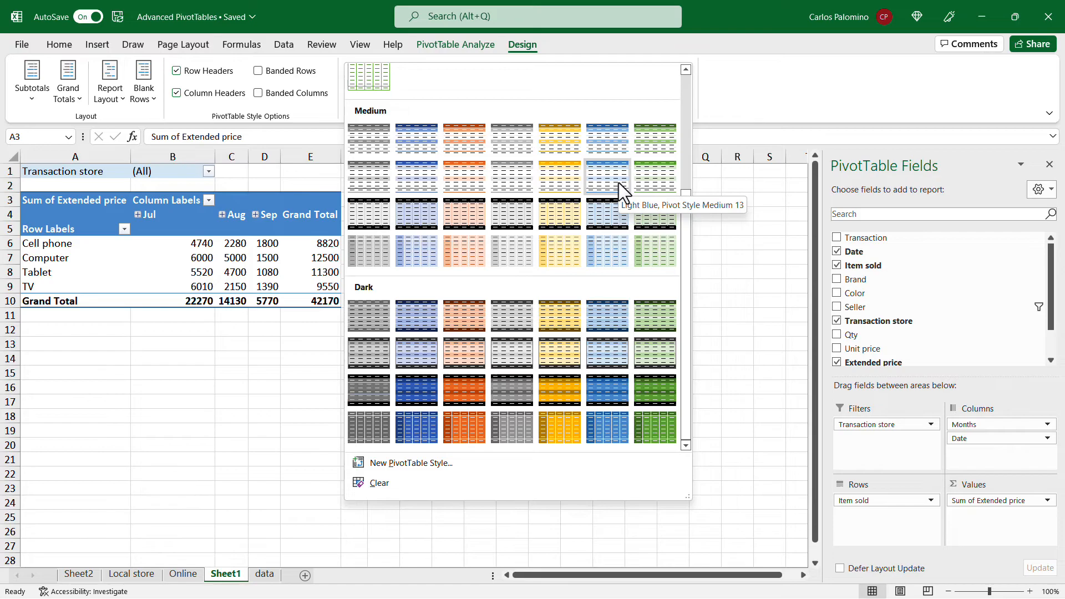
pyautogui.click(500, 390)
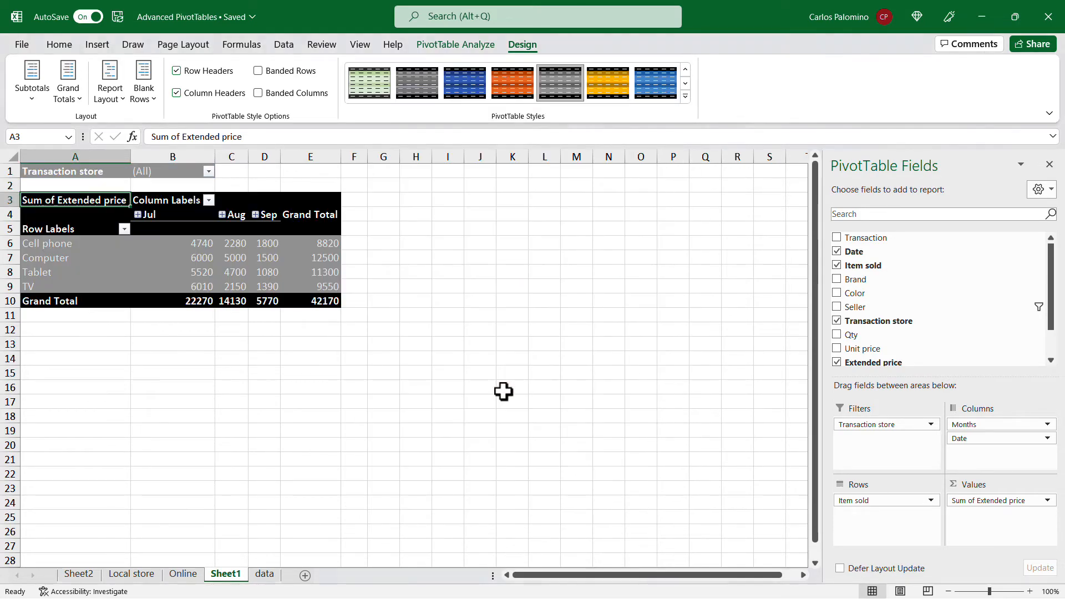
# Step: Change the PivotTable style to the light gray Medium style with black header and grand total rows
pyautogui.click(686, 97)
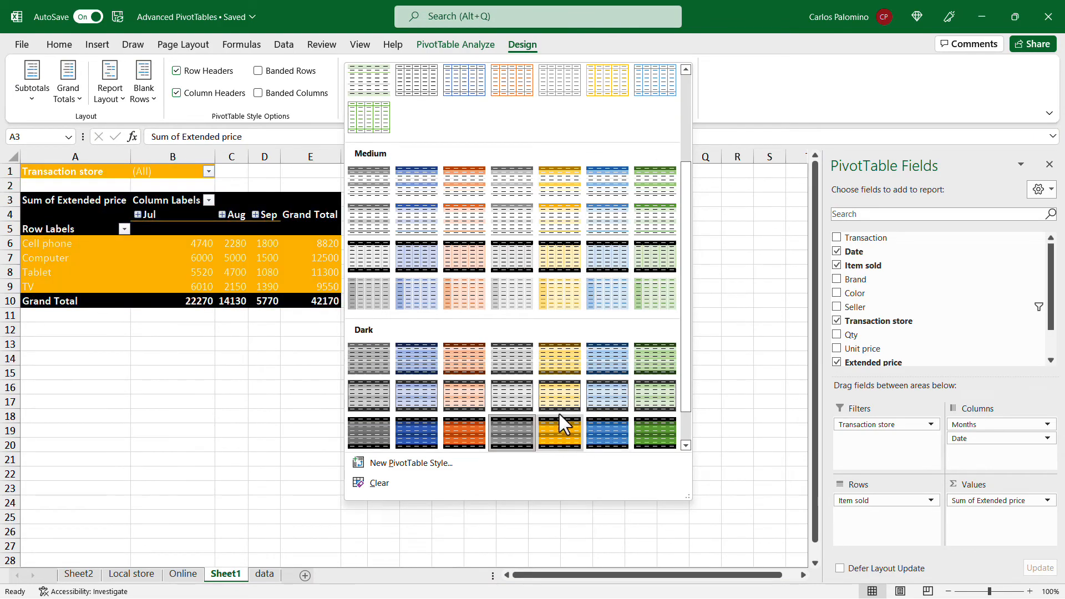
pyautogui.click(521, 258)
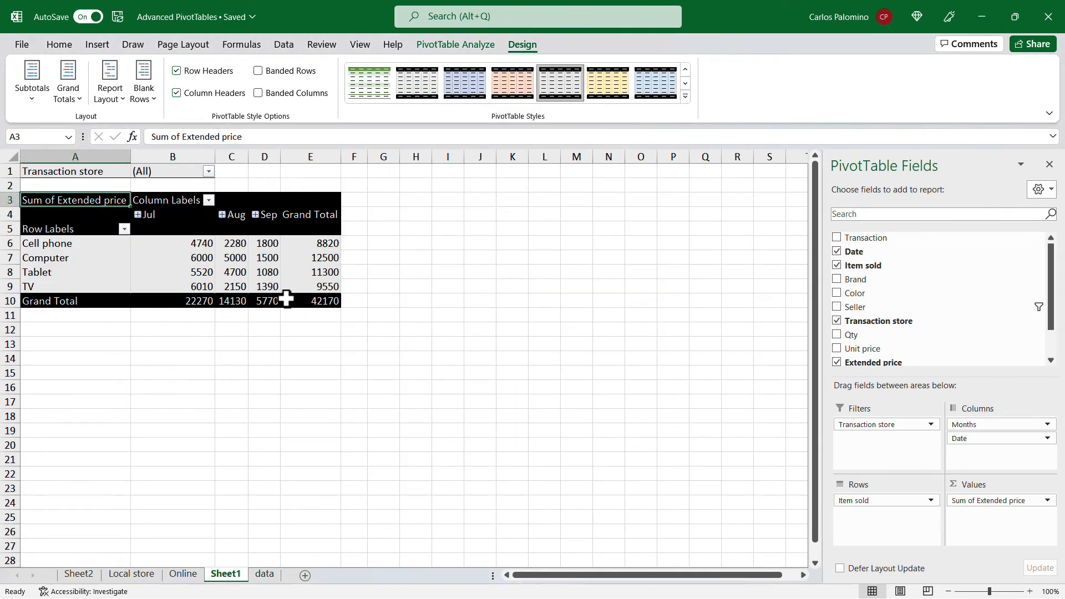
pyautogui.moveTo(277, 303)
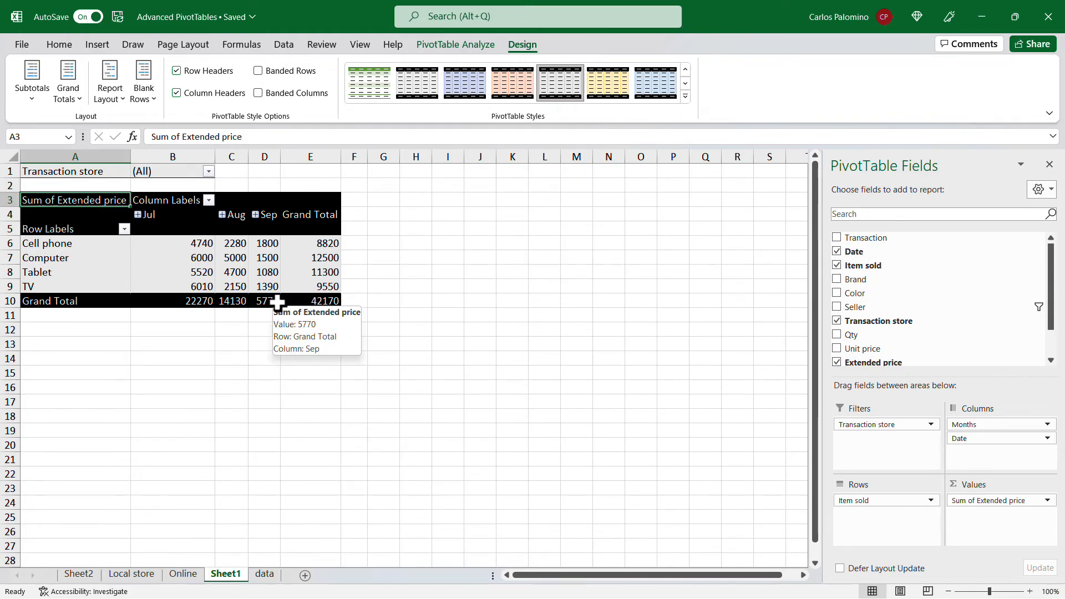